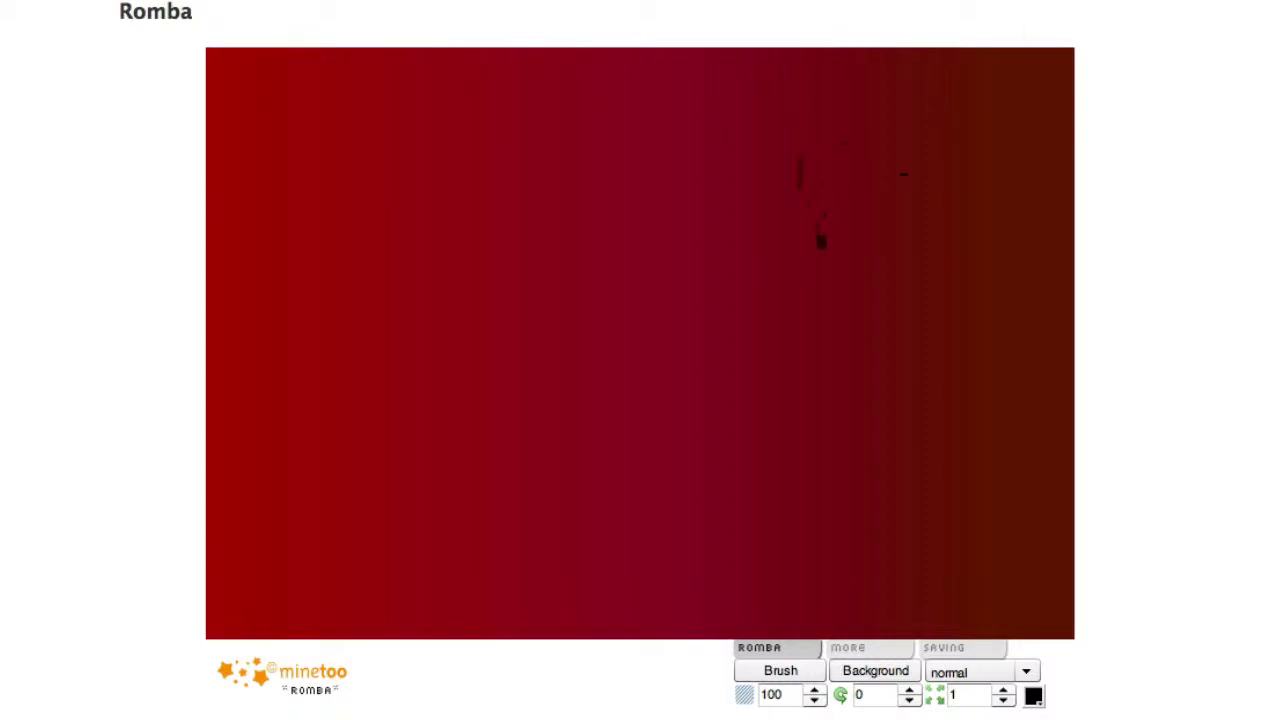
Step: Choose brush 31 from the brush library and set its scale to 8
{"action": "left_click", "coordinate": [781, 673]}
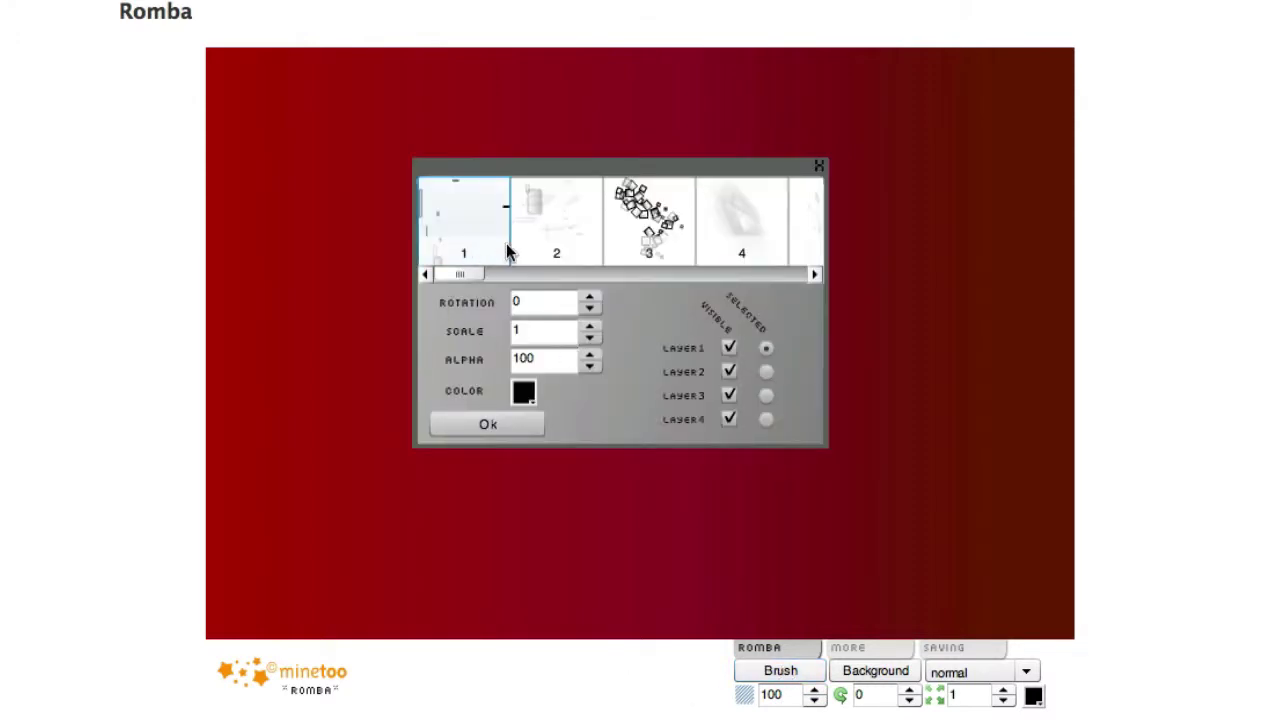
{"action": "mouse_move", "coordinate": [480, 274]}
{"action": "left_mouse_down"}
{"action": "mouse_move", "coordinate": [774, 271]}
{"action": "mouse_move", "coordinate": [815, 289]}
{"action": "left_mouse_up"}
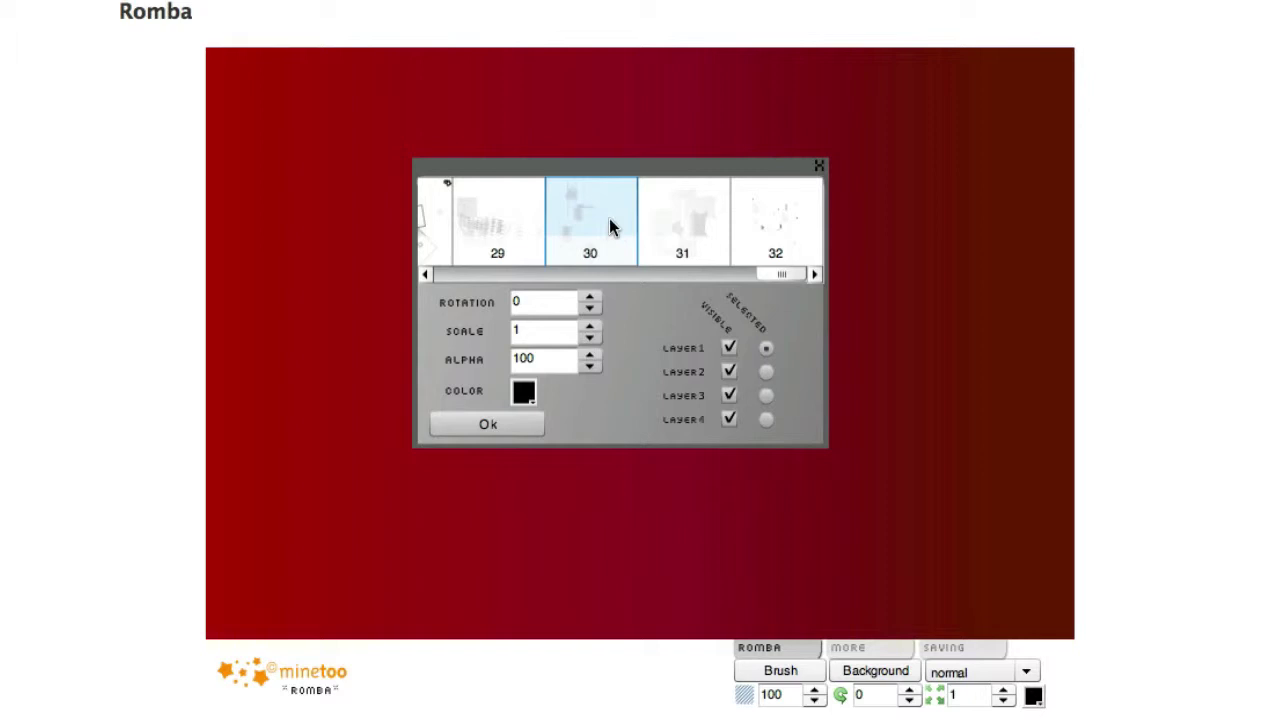
{"action": "left_click", "coordinate": [687, 223]}
{"action": "left_click", "coordinate": [522, 331]}
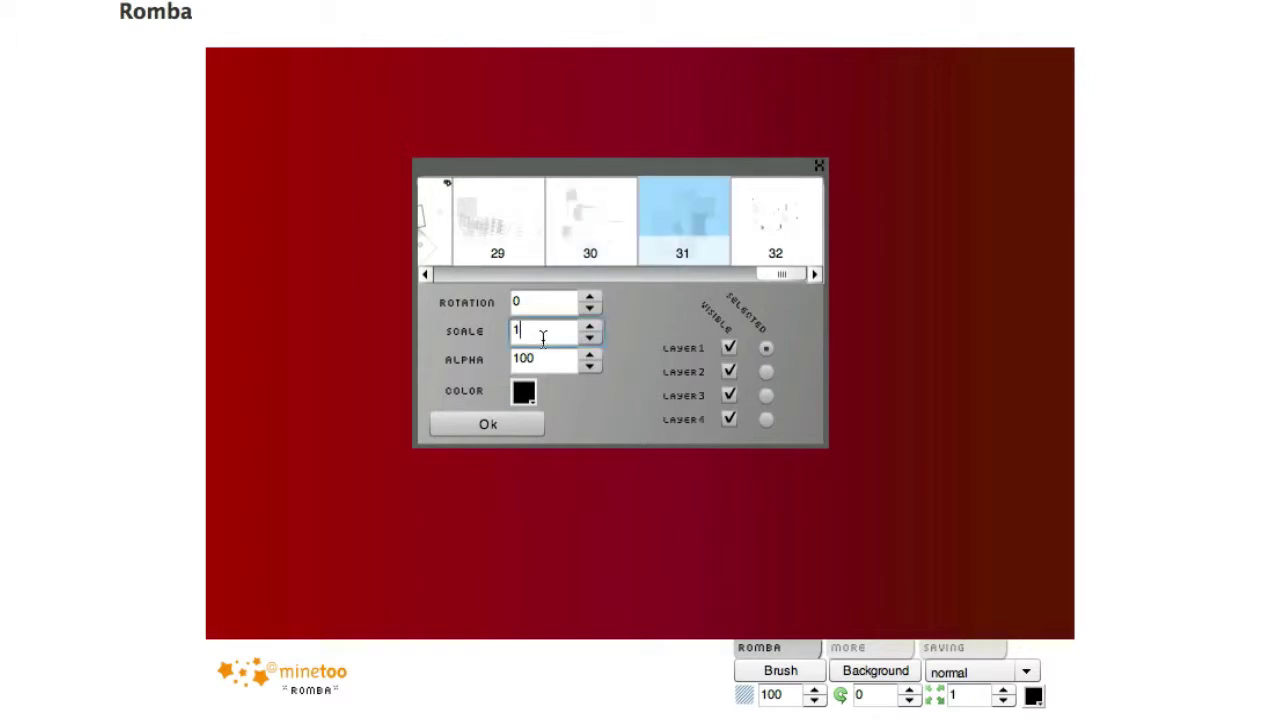
{"action": "type", "text": "8"}
{"action": "left_click", "coordinate": [519, 423]}
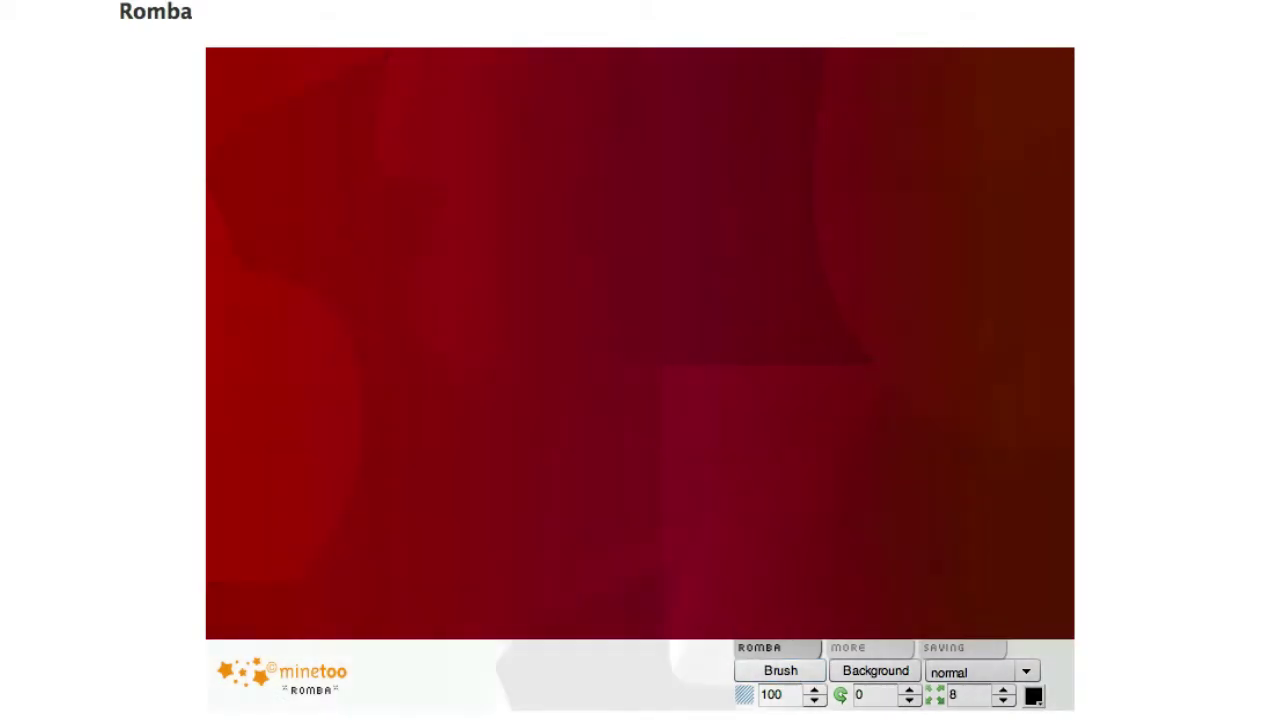
Step: Set the brush alpha to 50 and its rotation to 90
{"action": "left_click", "coordinate": [814, 701]}
{"action": "left_click", "coordinate": [814, 701]}
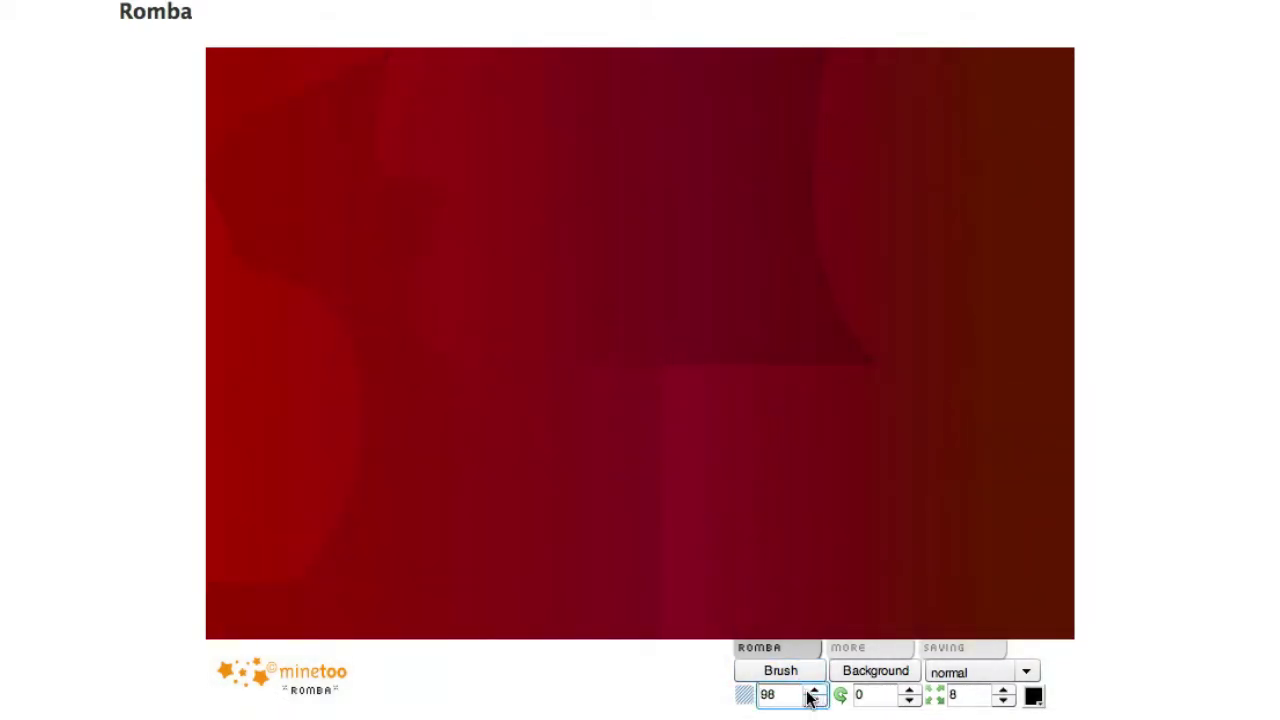
{"action": "left_click_drag", "start_coordinate": [790, 692], "coordinate": [714, 695]}
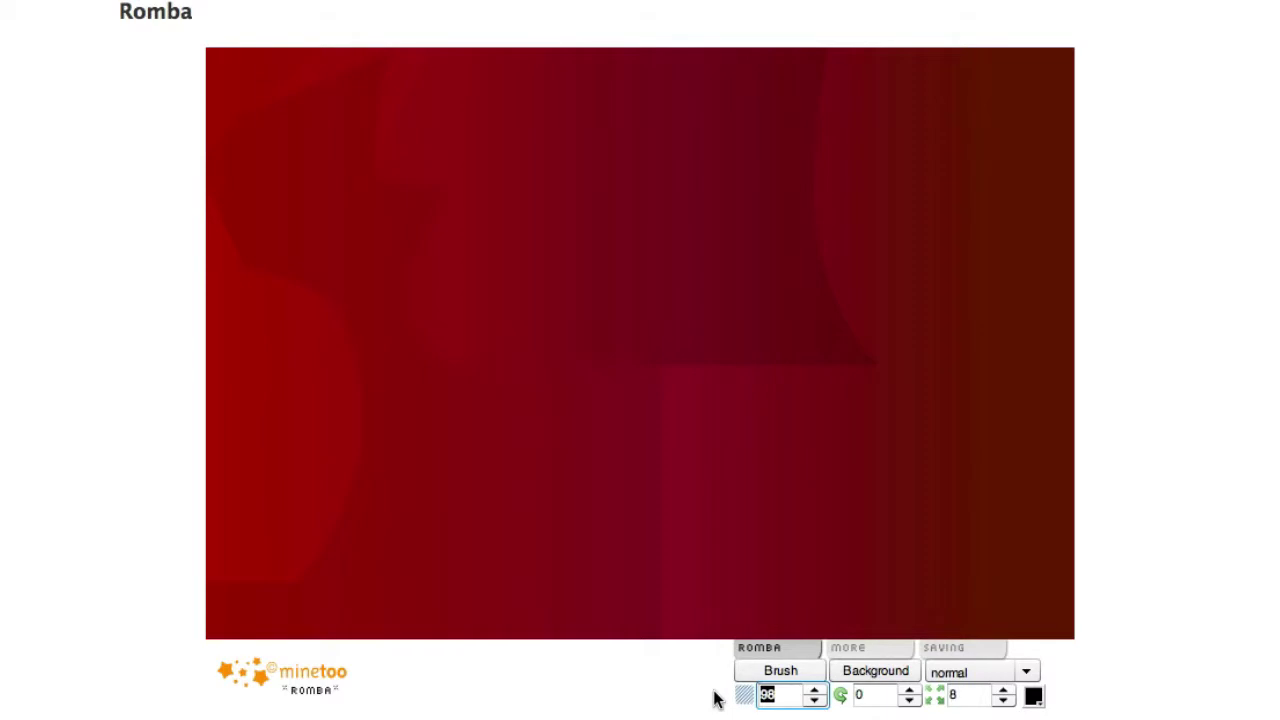
{"action": "type", "text": "50"}
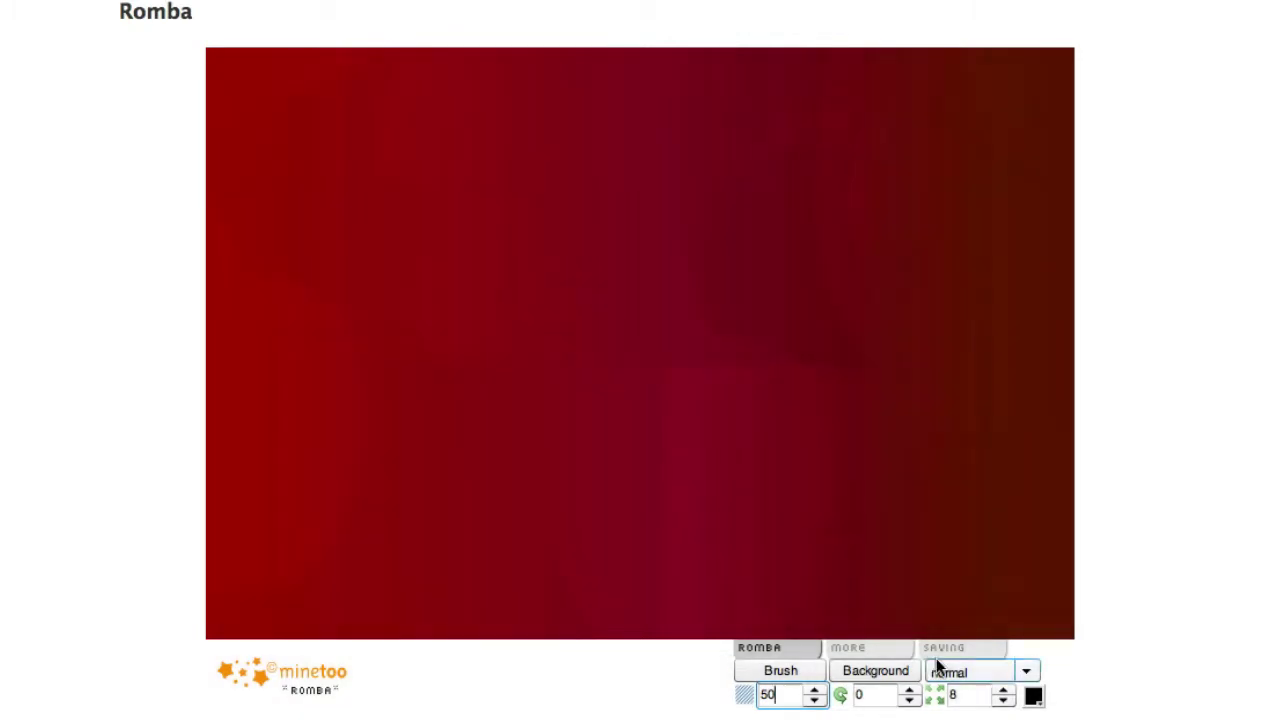
{"action": "double_click", "coordinate": [870, 695]}
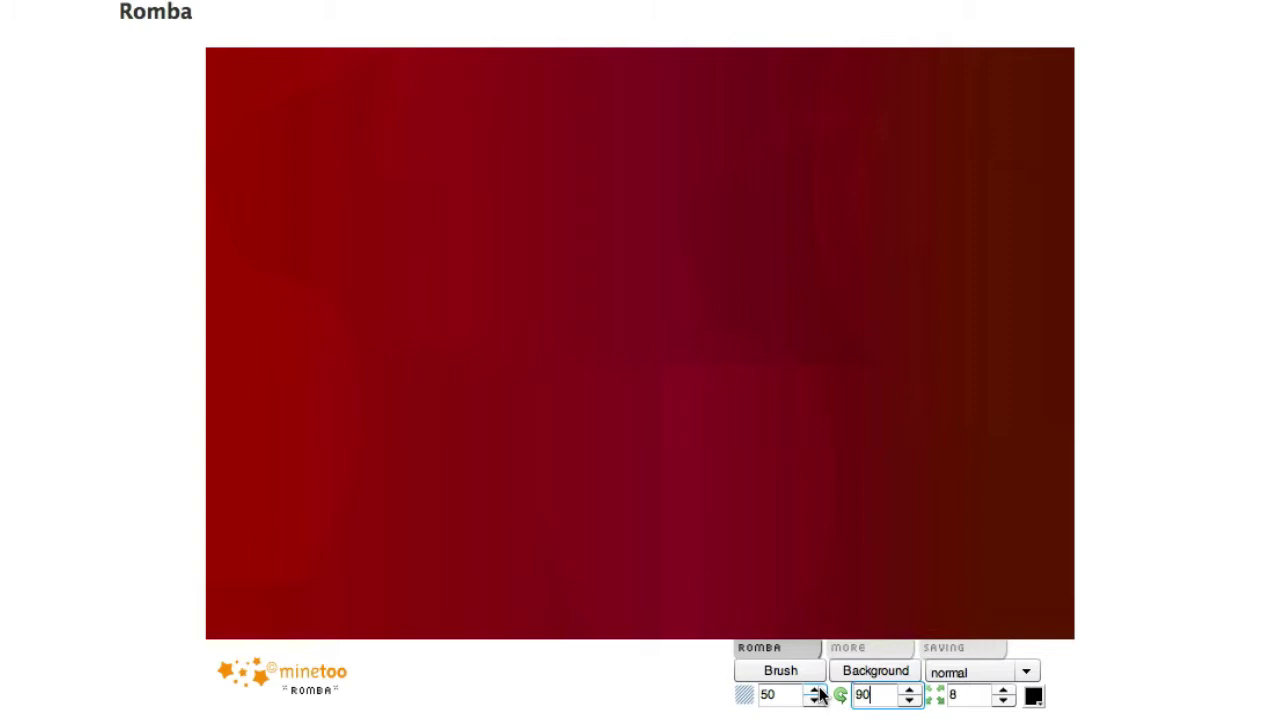
Step: Raise the brush alpha to 70 and set its rotation to 120
{"action": "double_click", "coordinate": [772, 695]}
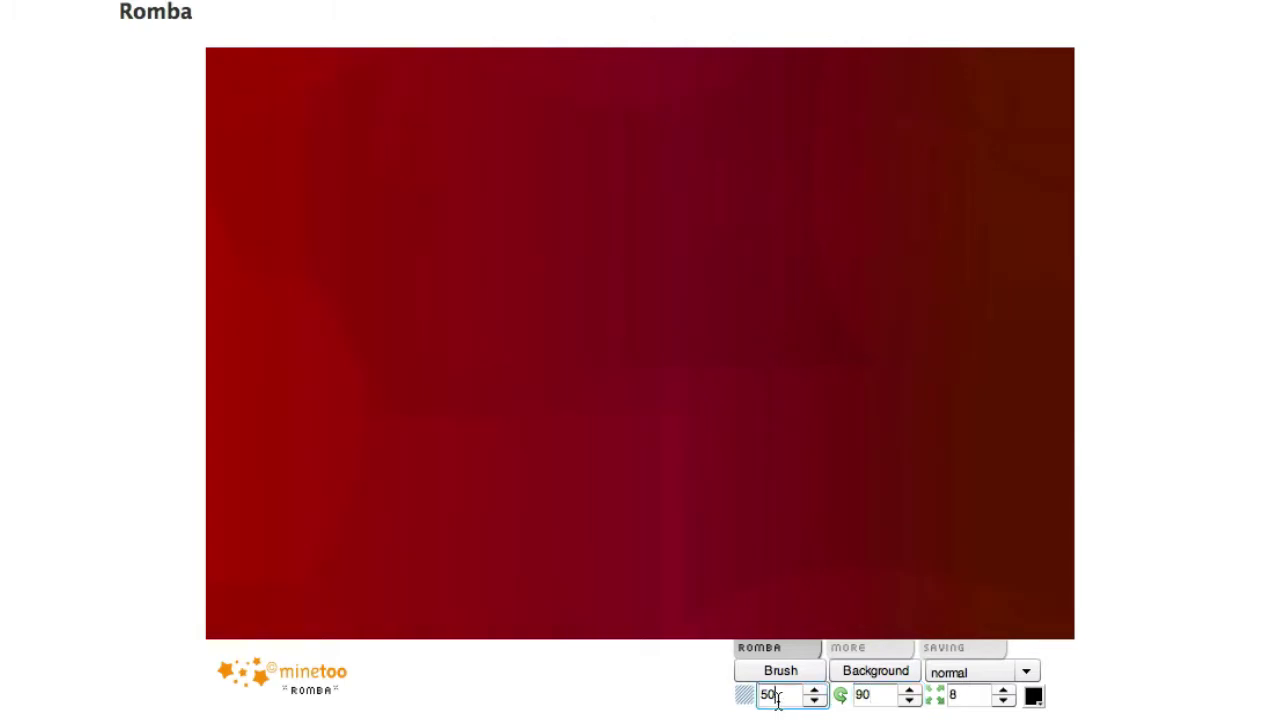
{"action": "type", "text": "7"}
{"action": "left_click_drag", "start_coordinate": [875, 697], "coordinate": [852, 697]}
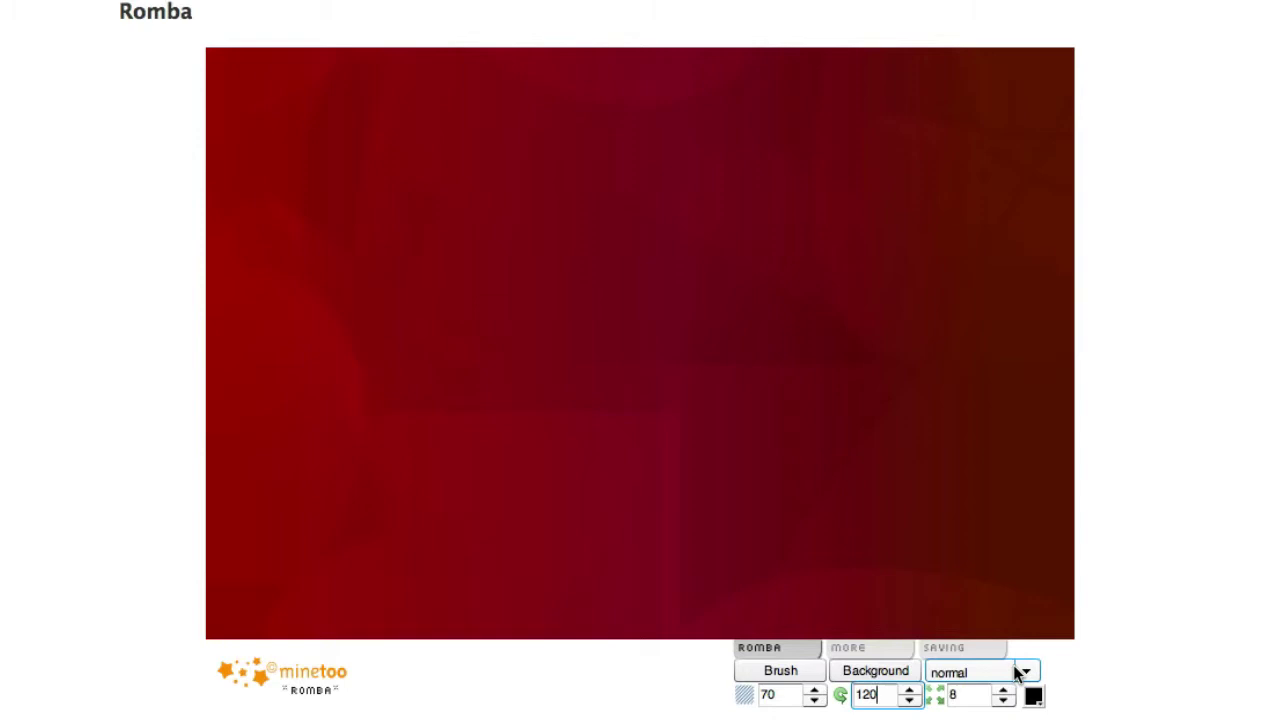
Step: Change the brush colour to dark blue #000066 and set its alpha to 90
{"action": "left_click", "coordinate": [1034, 696]}
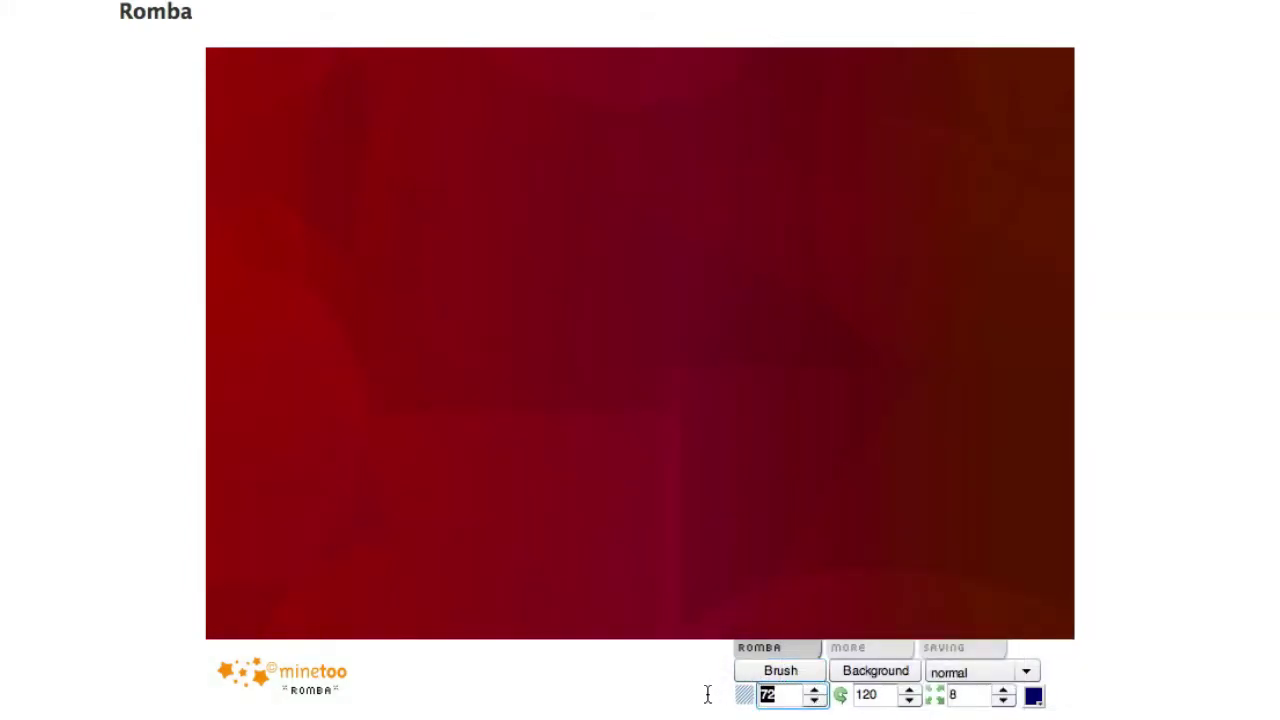
{"action": "type", "text": "90"}
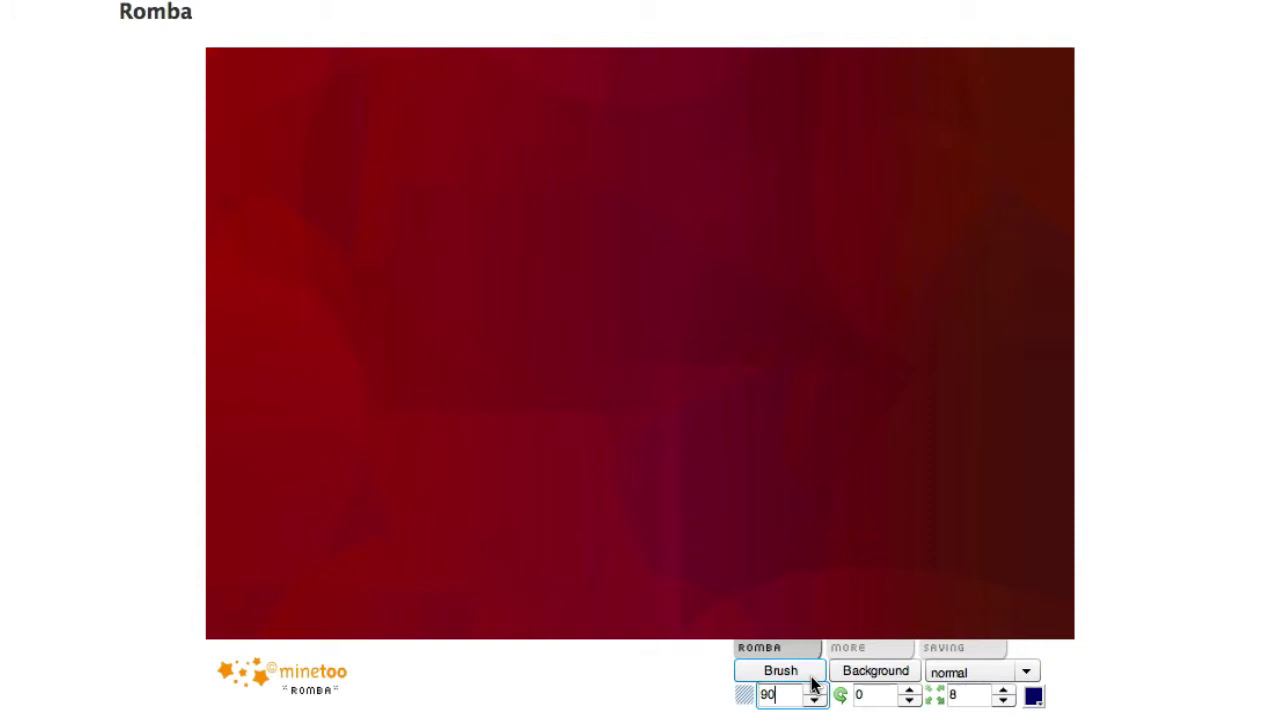
Step: Choose brush 30 from the brush library and give it a dark purple colour
{"action": "left_click", "coordinate": [808, 678]}
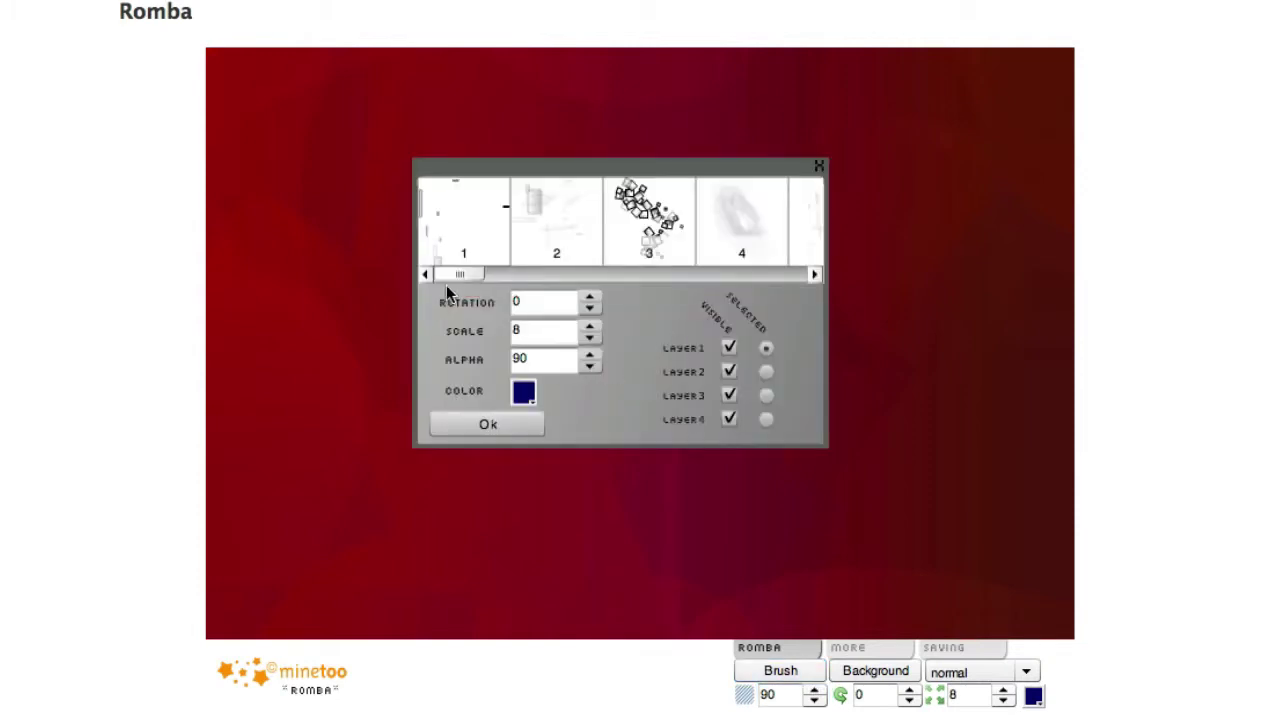
{"action": "mouse_move", "coordinate": [457, 277]}
{"action": "left_mouse_down"}
{"action": "mouse_move", "coordinate": [683, 237]}
{"action": "mouse_move", "coordinate": [812, 262]}
{"action": "left_mouse_up"}
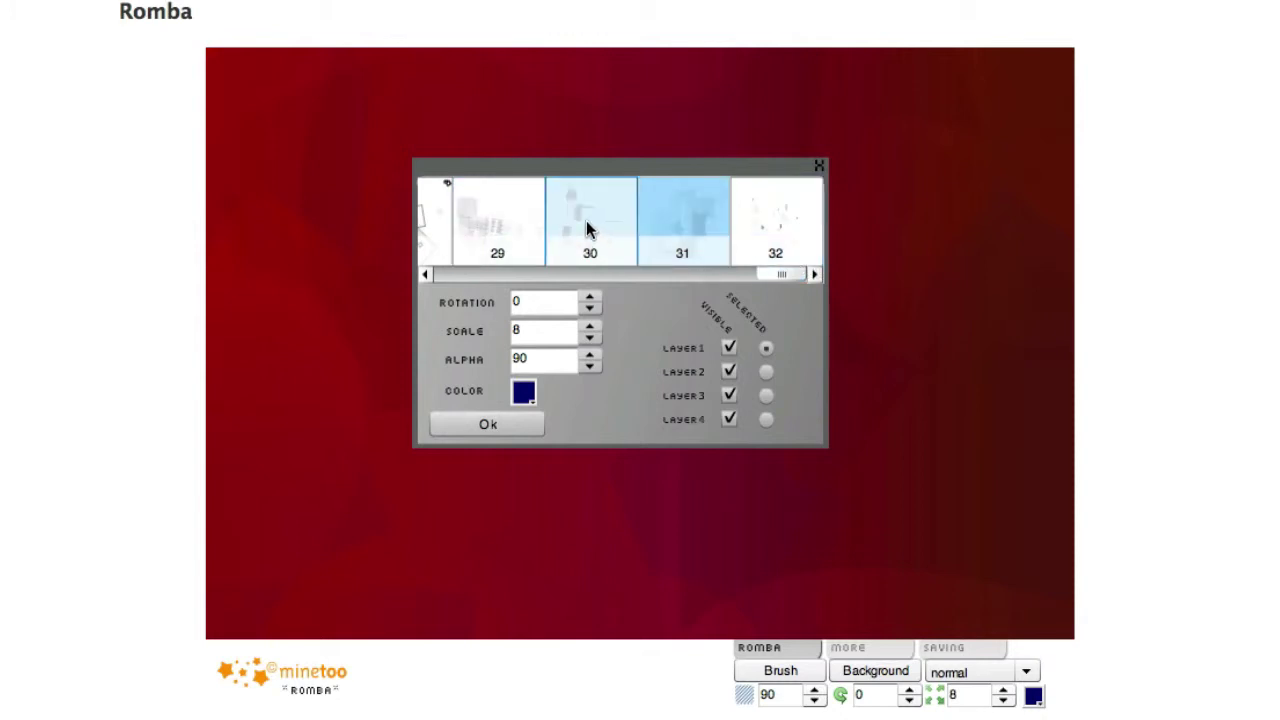
{"action": "left_click", "coordinate": [586, 262]}
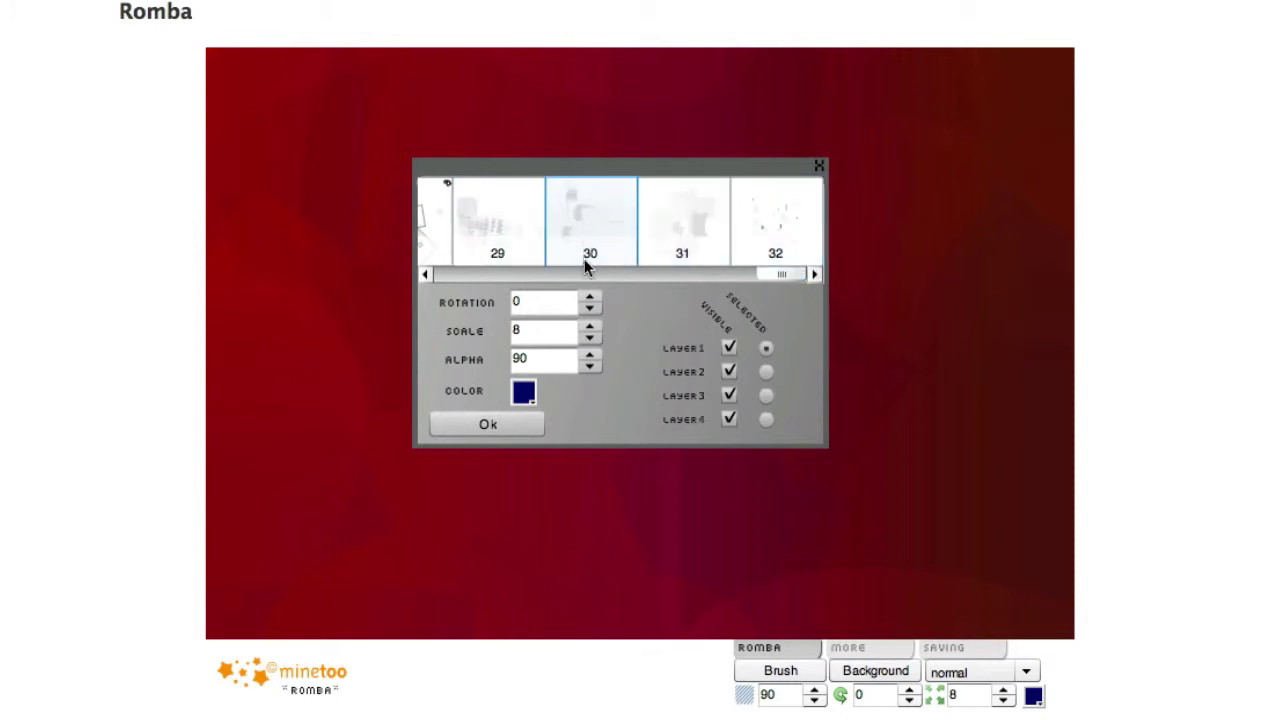
{"action": "left_click", "coordinate": [523, 392]}
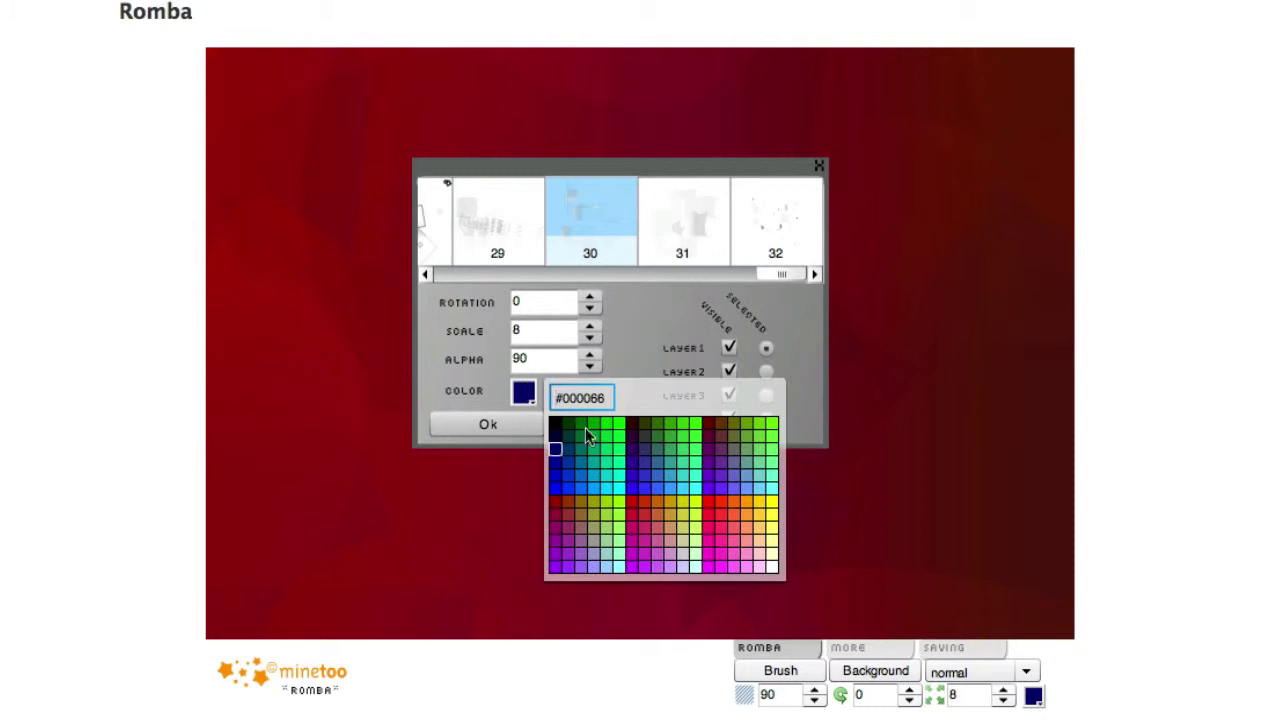
{"action": "left_click", "coordinate": [636, 446]}
{"action": "left_click", "coordinate": [520, 426]}
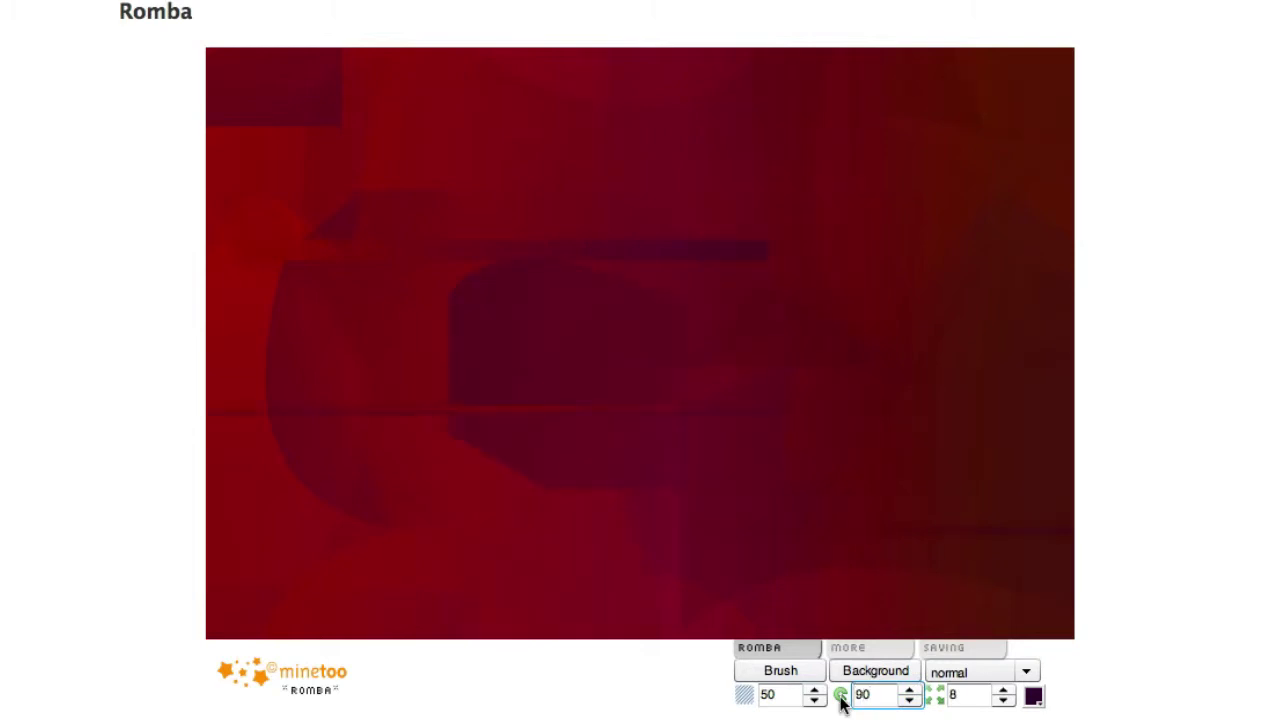
Step: Change the brush colour to golden yellow and set its rotation to 90
{"action": "left_click", "coordinate": [1033, 697]}
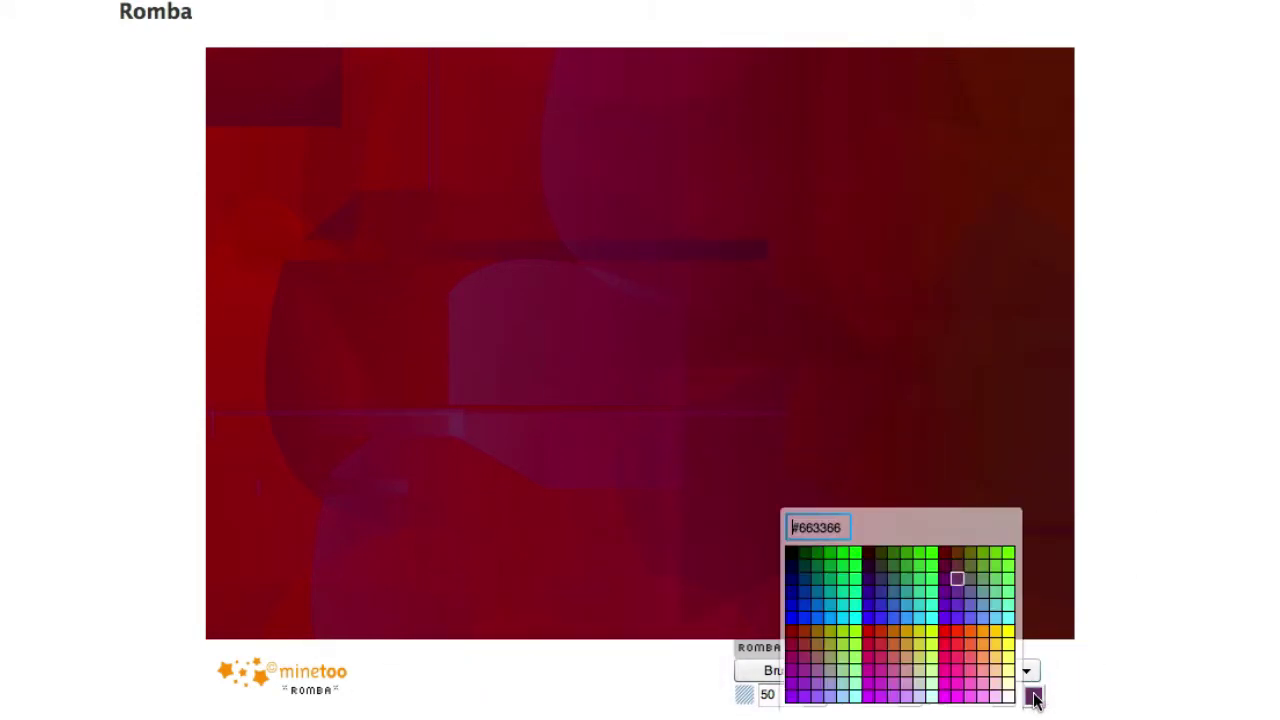
{"action": "left_click", "coordinate": [997, 650]}
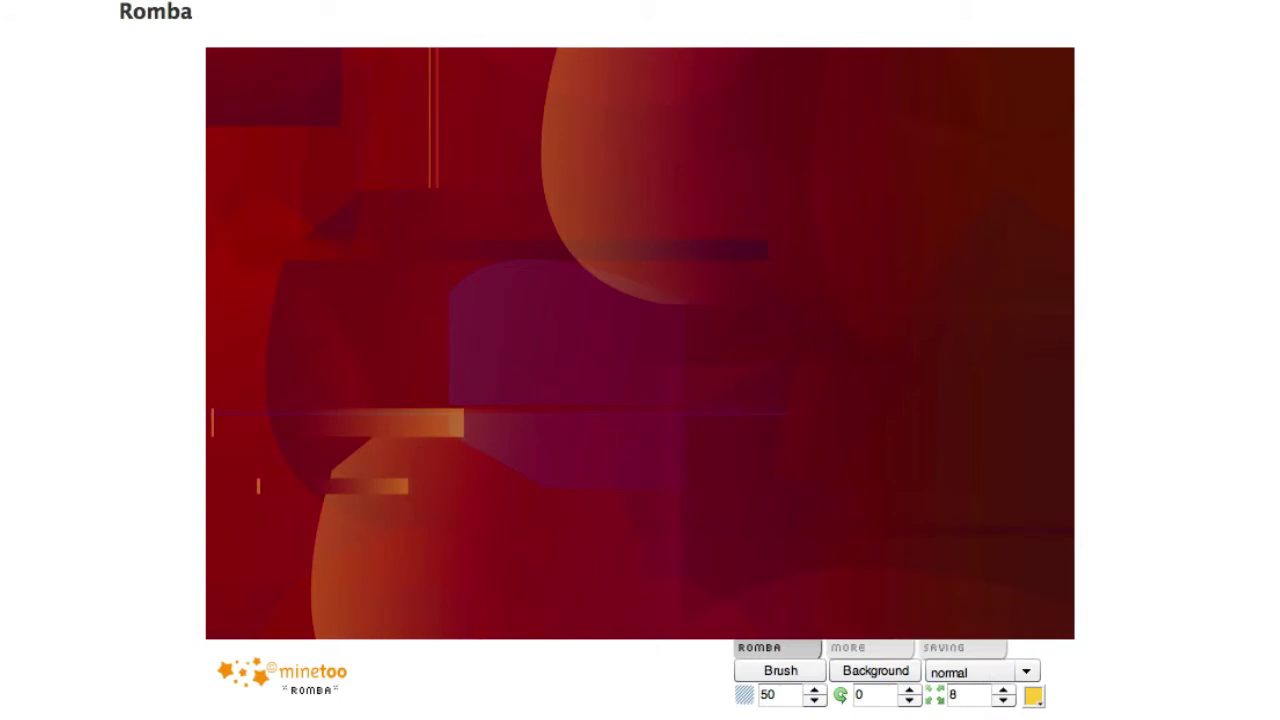
{"action": "left_click", "coordinate": [884, 697]}
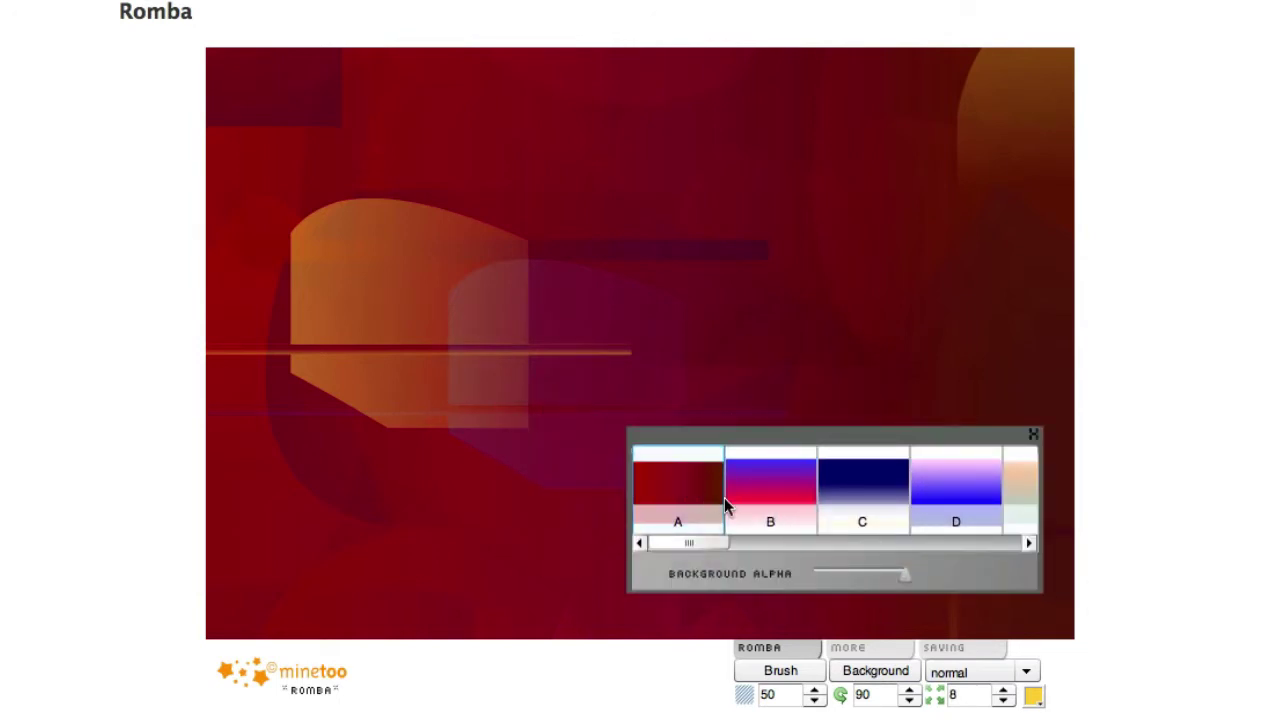
Step: Try background gradients B, C, E, F and G behind the artwork
{"action": "left_click", "coordinate": [774, 505]}
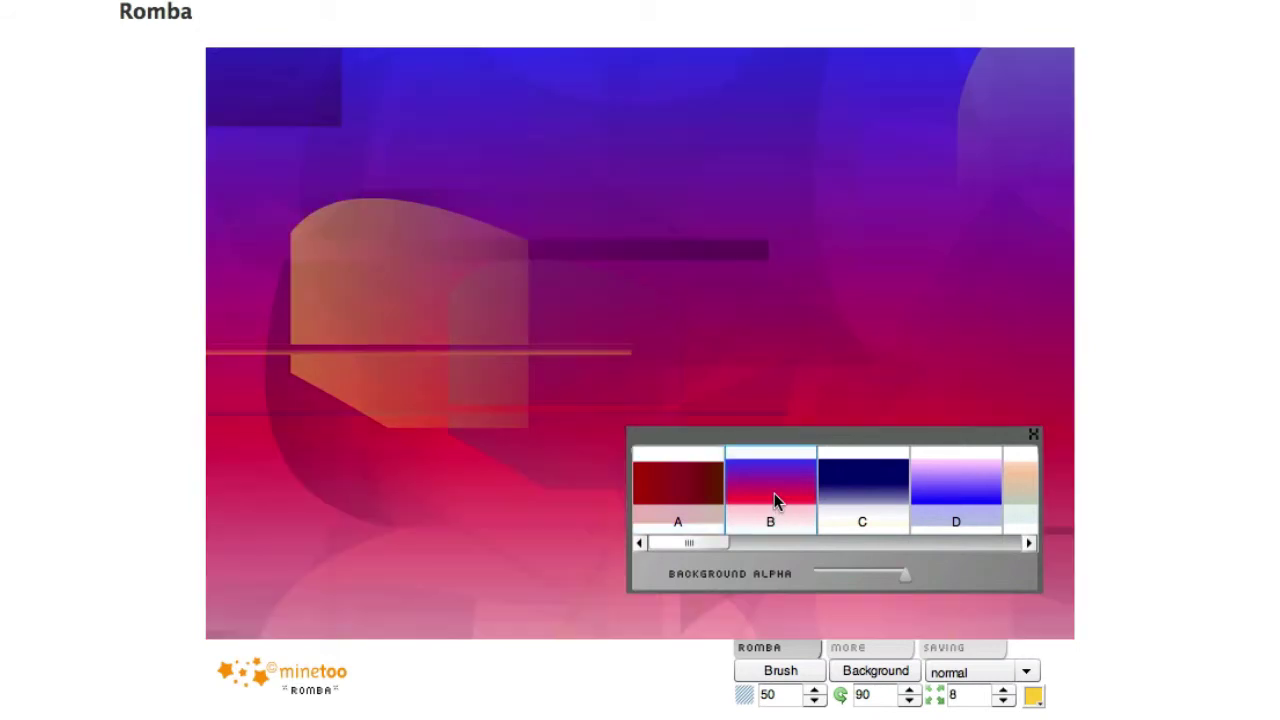
{"action": "left_click", "coordinate": [852, 488]}
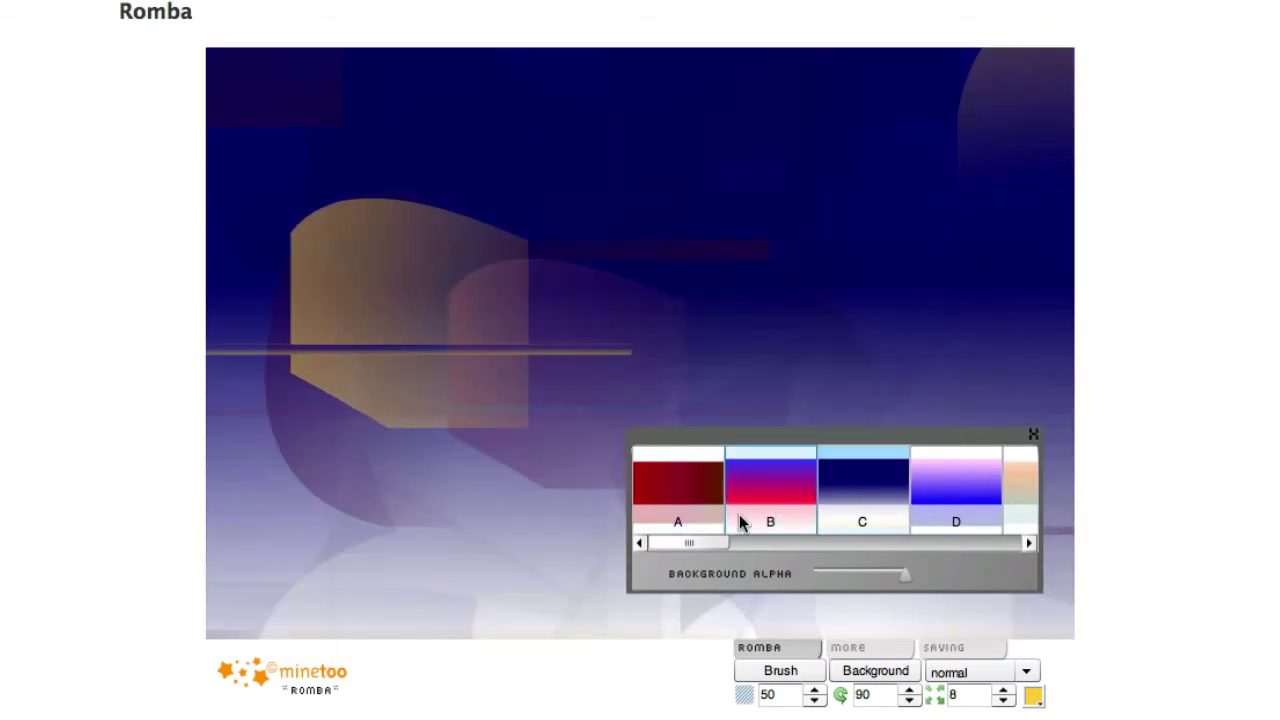
{"action": "left_click_drag", "start_coordinate": [703, 545], "coordinate": [769, 538]}
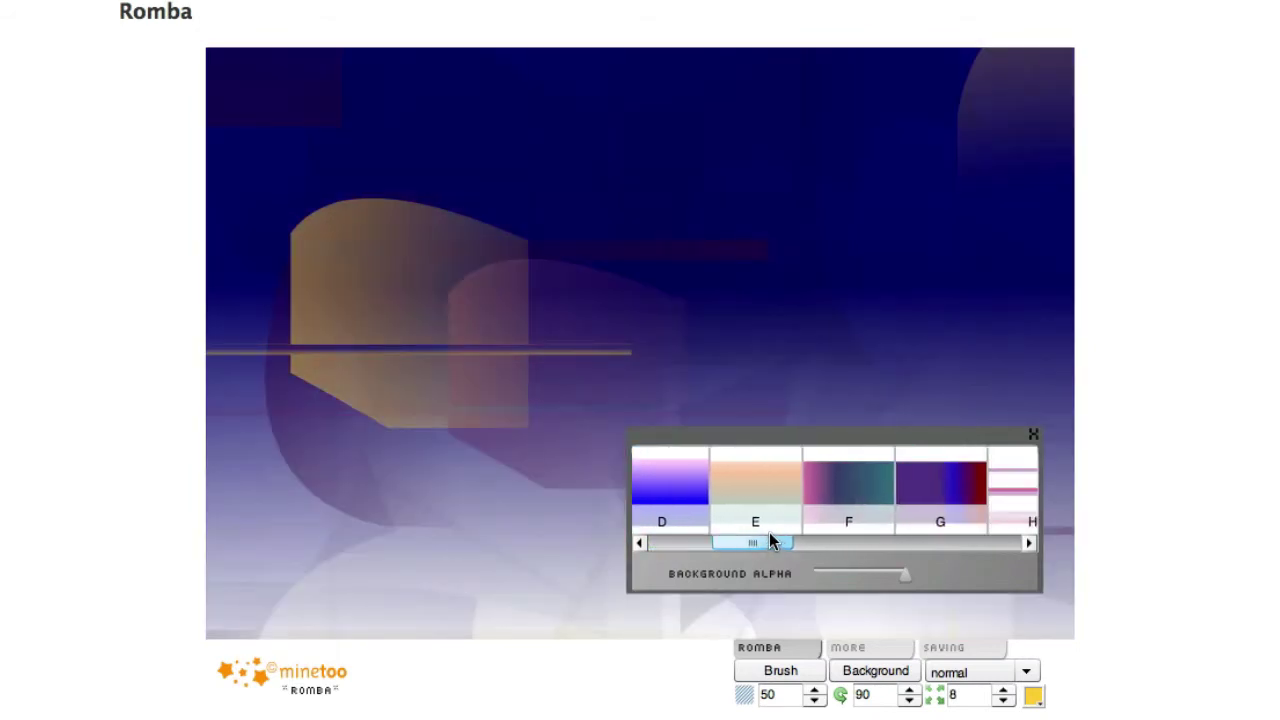
{"action": "left_click", "coordinate": [714, 491]}
{"action": "left_click", "coordinate": [808, 494]}
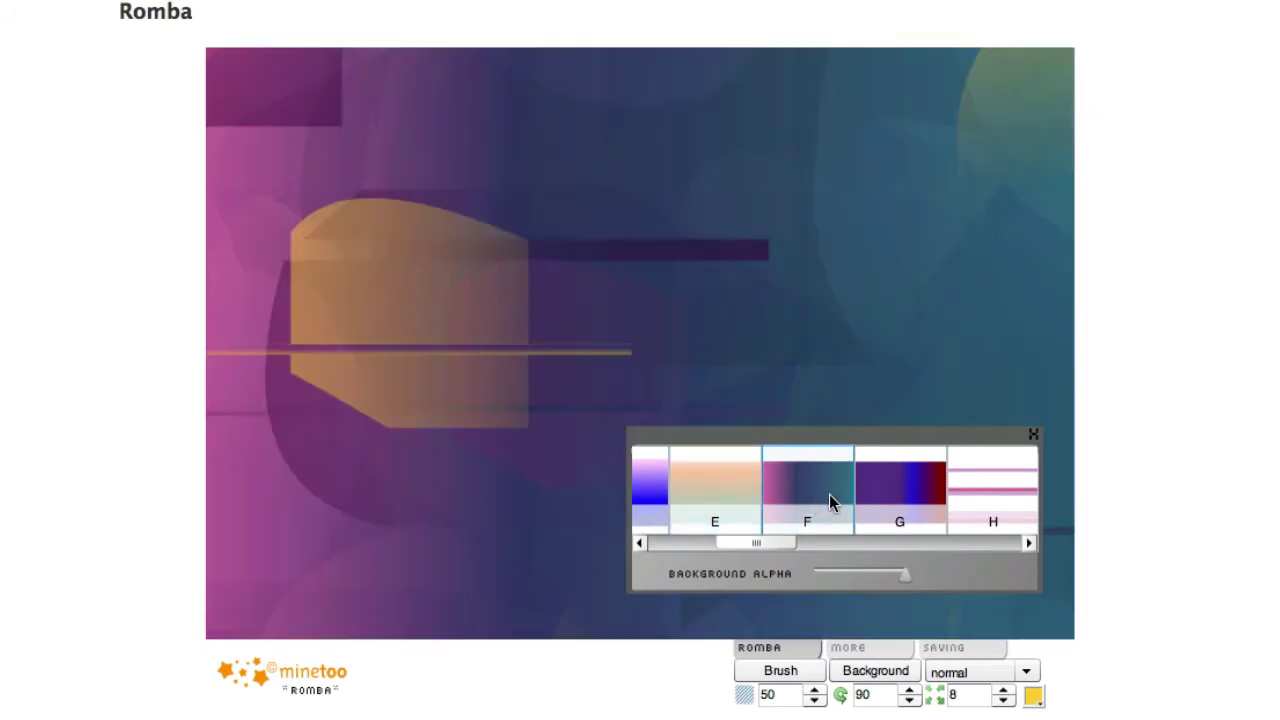
{"action": "left_click", "coordinate": [894, 471]}
Step: Move the background window to the lower left of the canvas and try backgrounds I, L, M, P and R
{"action": "left_click_drag", "start_coordinate": [885, 432], "coordinate": [497, 471]}
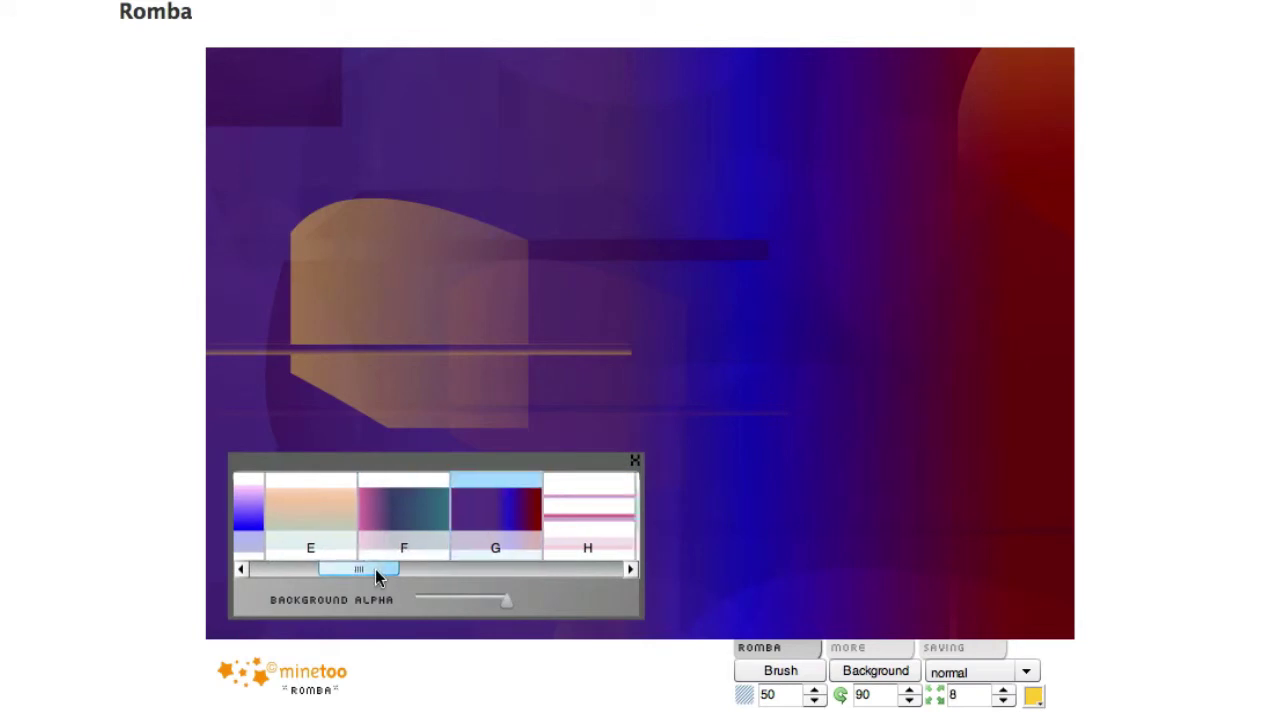
{"action": "left_click_drag", "start_coordinate": [374, 574], "coordinate": [456, 566]}
{"action": "left_click", "coordinate": [534, 523]}
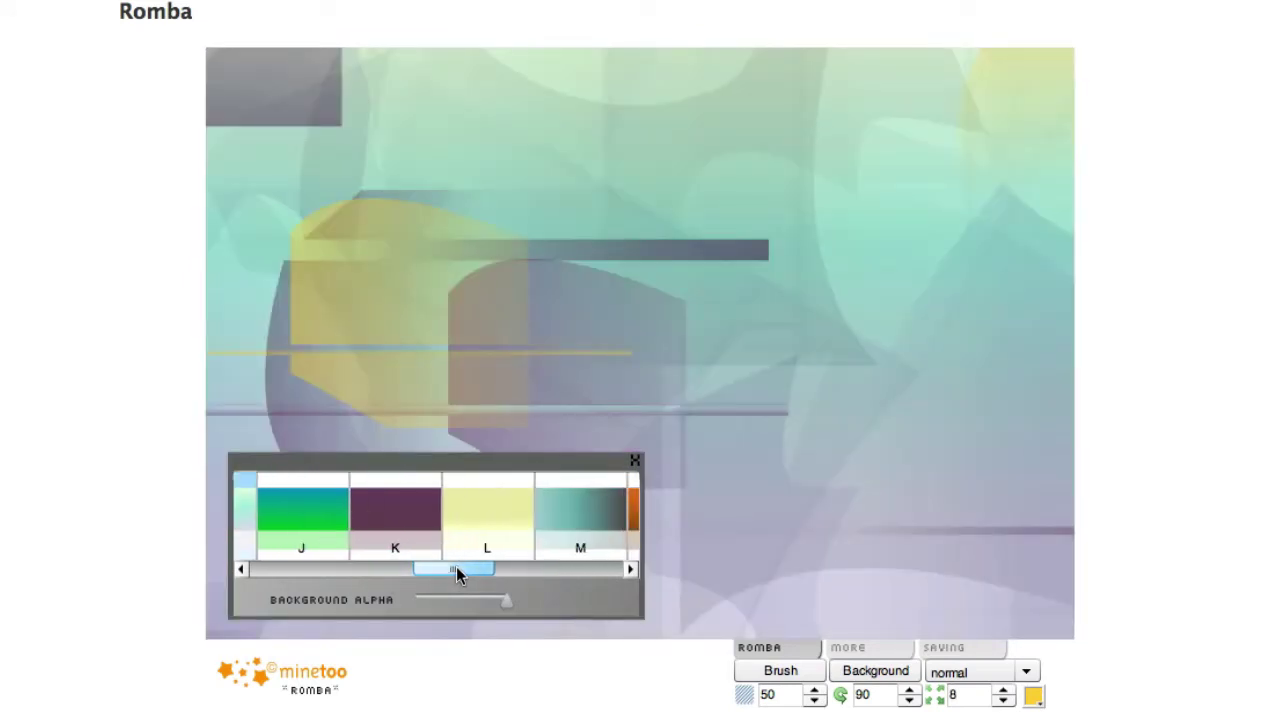
{"action": "left_click", "coordinate": [468, 510]}
{"action": "left_click", "coordinate": [586, 514]}
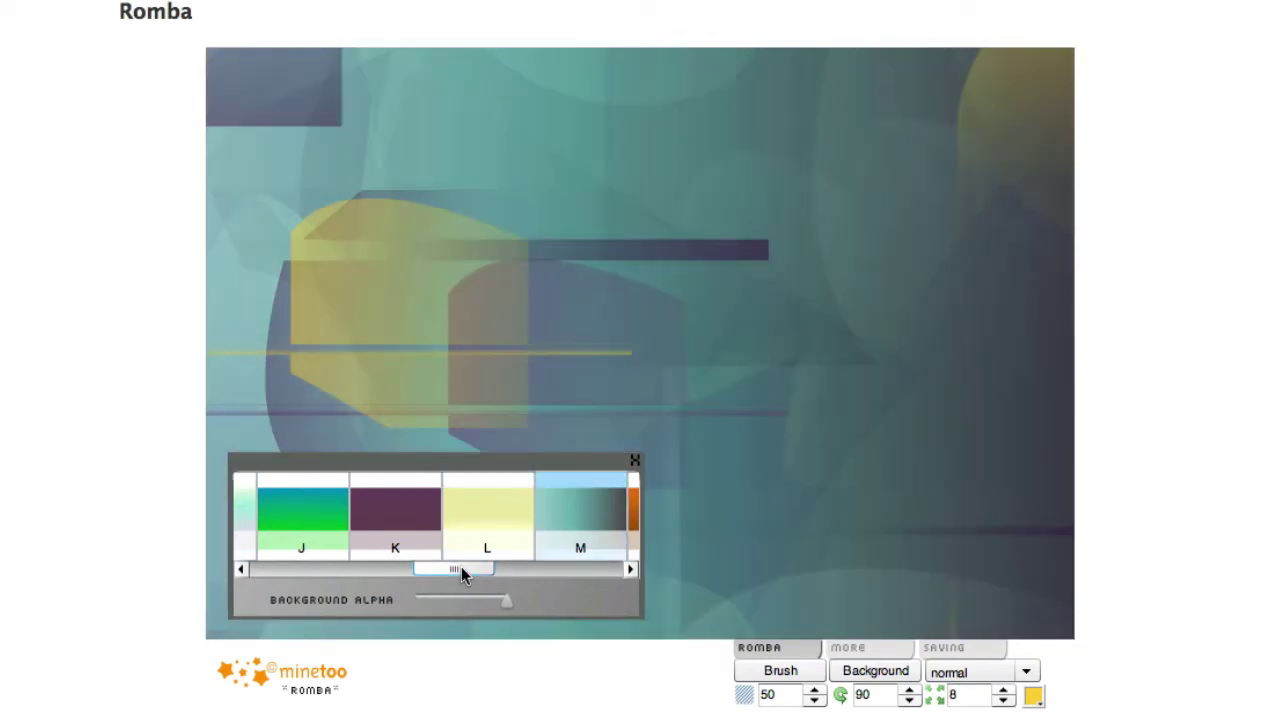
{"action": "left_click_drag", "start_coordinate": [461, 566], "coordinate": [565, 563]}
{"action": "left_click", "coordinate": [526, 525]}
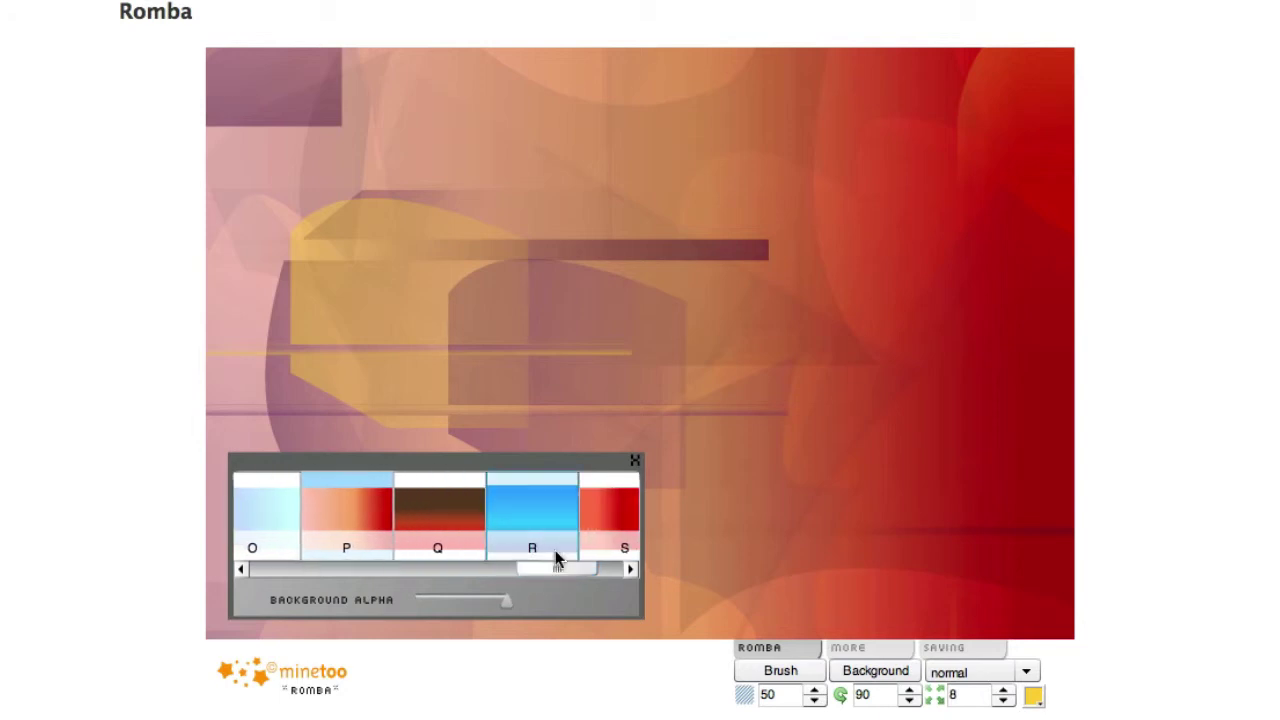
{"action": "left_click", "coordinate": [549, 529]}
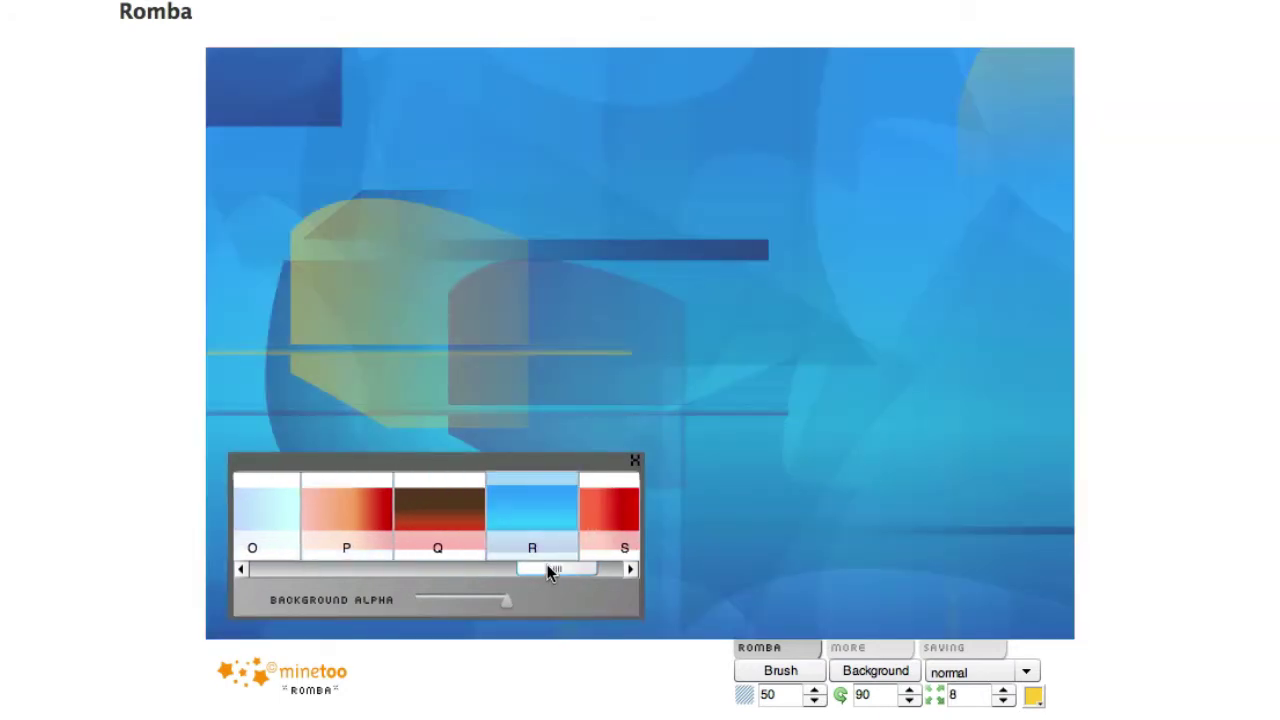
Step: Apply the olive-brown gradient background found near the end of the background collection
{"action": "left_click_drag", "start_coordinate": [551, 569], "coordinate": [630, 575]}
{"action": "left_click", "coordinate": [594, 508]}
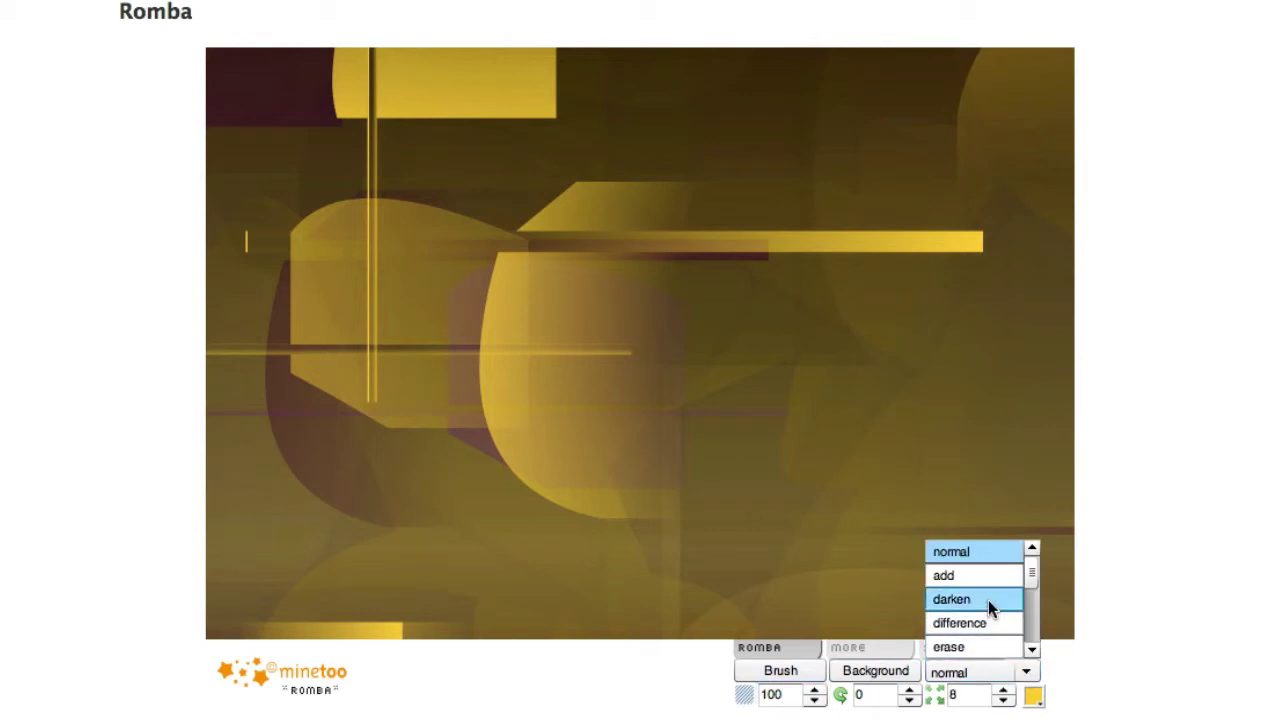
Step: Try the darken, difference, lighten, multiply and subtract blend modes on the artwork
{"action": "left_click", "coordinate": [990, 600]}
{"action": "left_click", "coordinate": [1030, 674]}
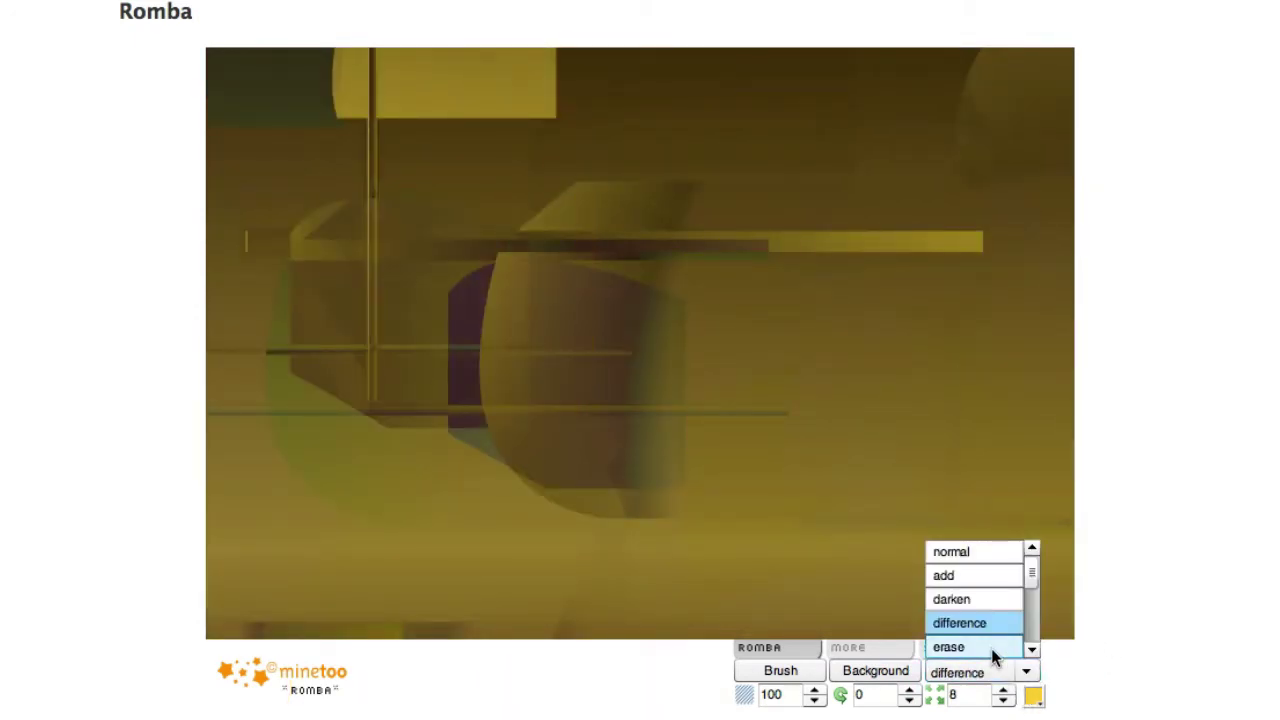
{"action": "left_click_drag", "start_coordinate": [1031, 574], "coordinate": [1031, 600]}
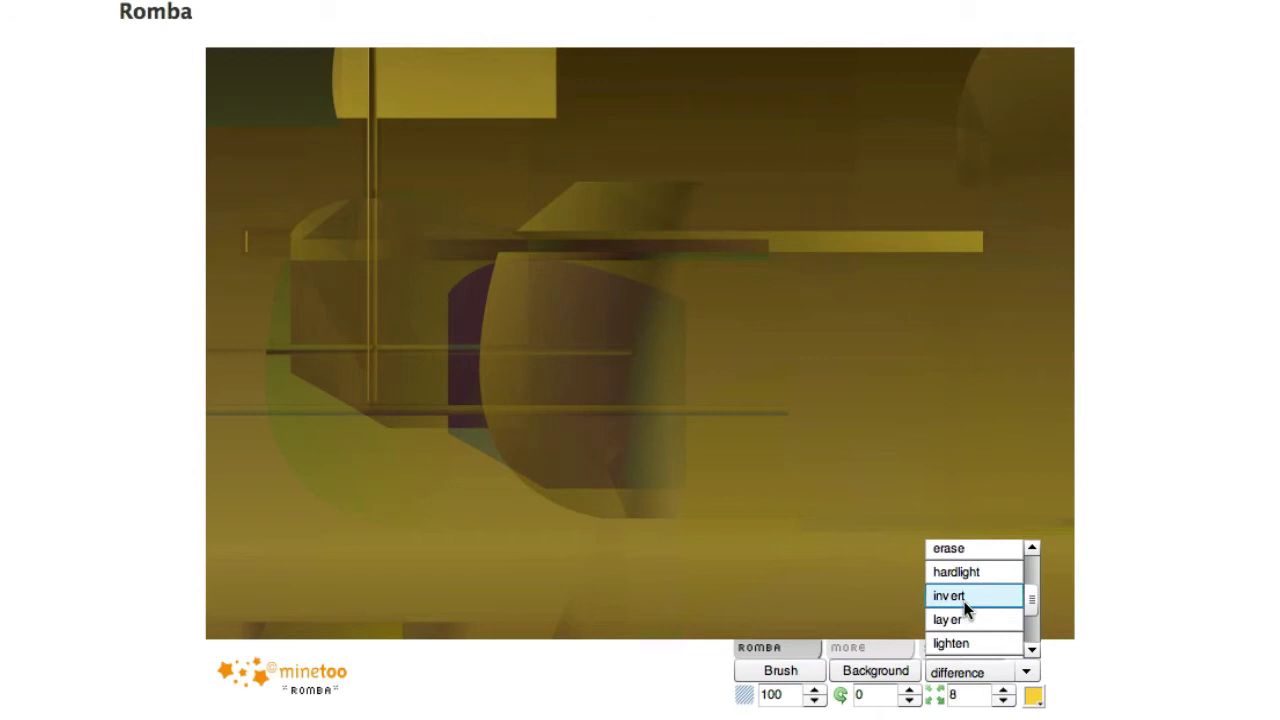
{"action": "left_click", "coordinate": [966, 641]}
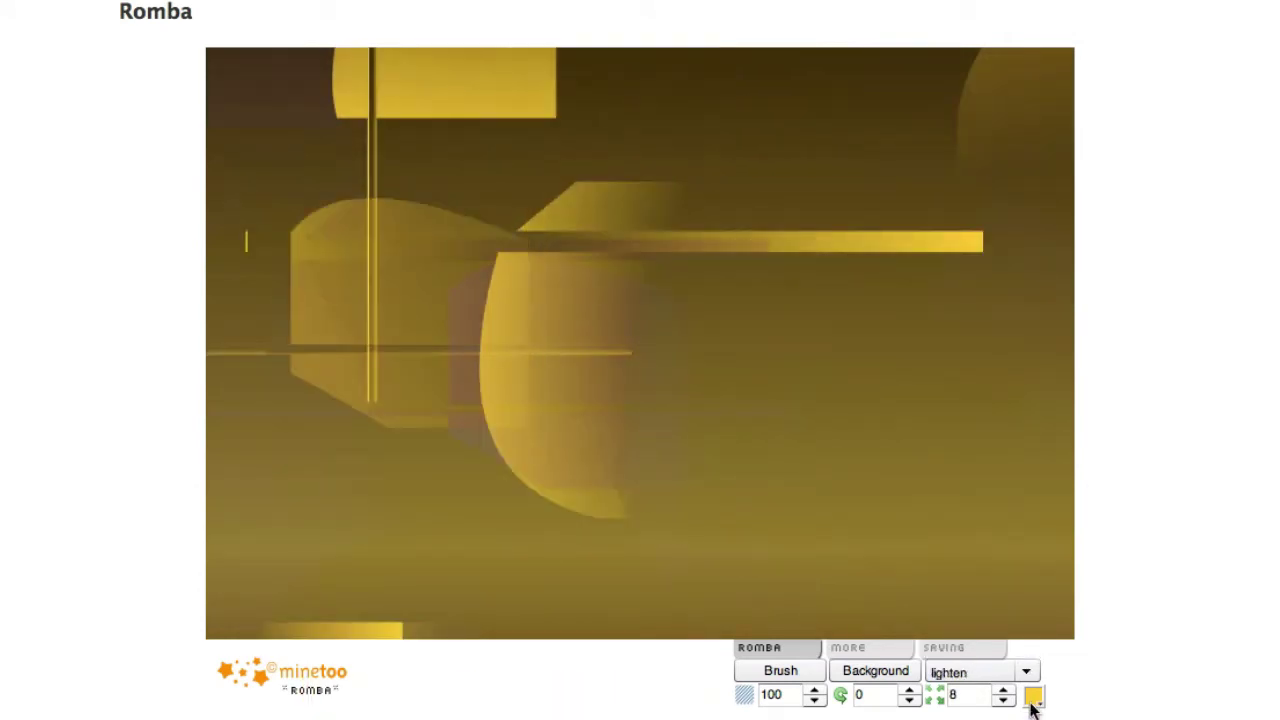
{"action": "left_click", "coordinate": [1027, 672]}
{"action": "left_click_drag", "start_coordinate": [1034, 600], "coordinate": [1033, 643]}
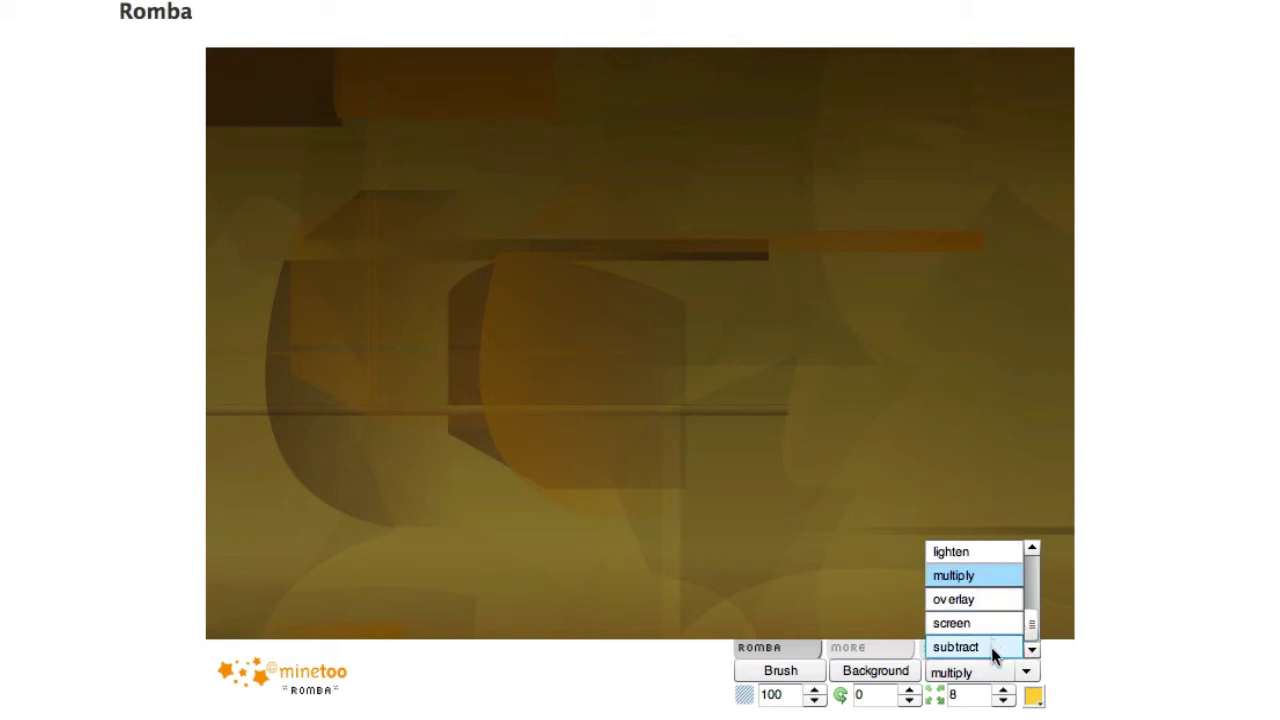
{"action": "left_click", "coordinate": [970, 647]}
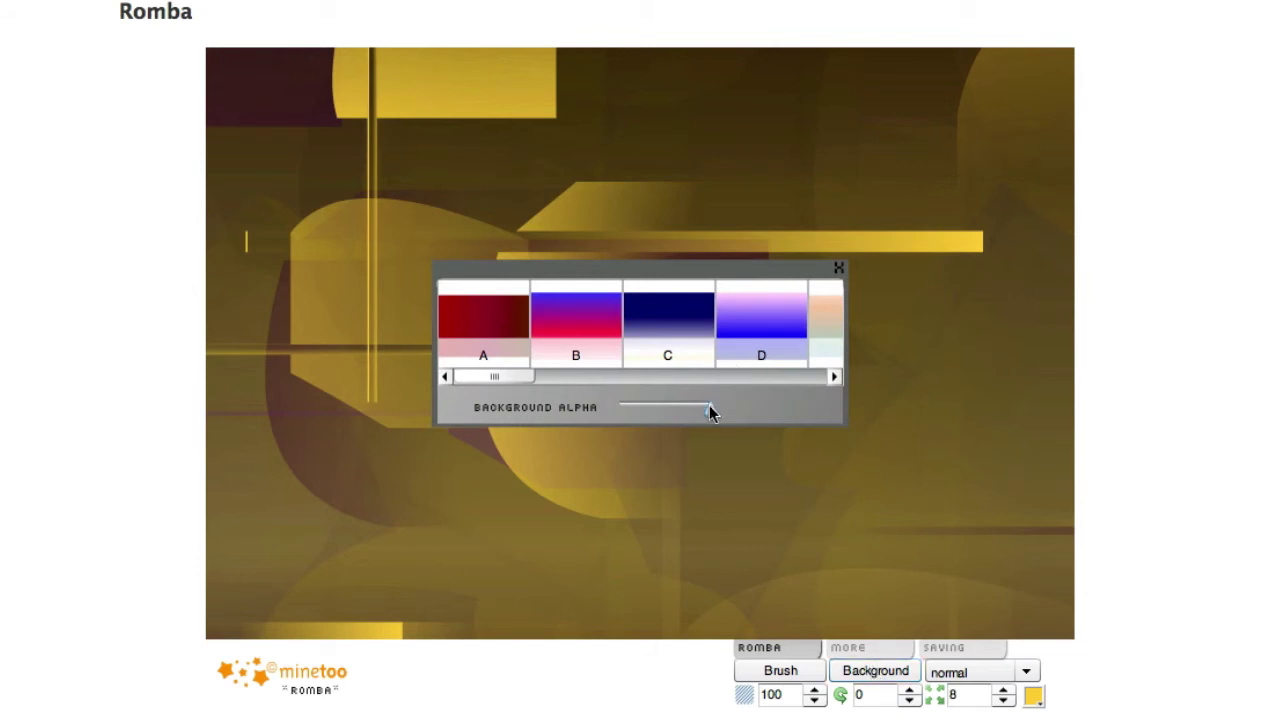
Step: Reduce the background gradient's alpha to its minimum and set the canvas base colour to blue #0099cc
{"action": "left_click_drag", "start_coordinate": [709, 410], "coordinate": [610, 407]}
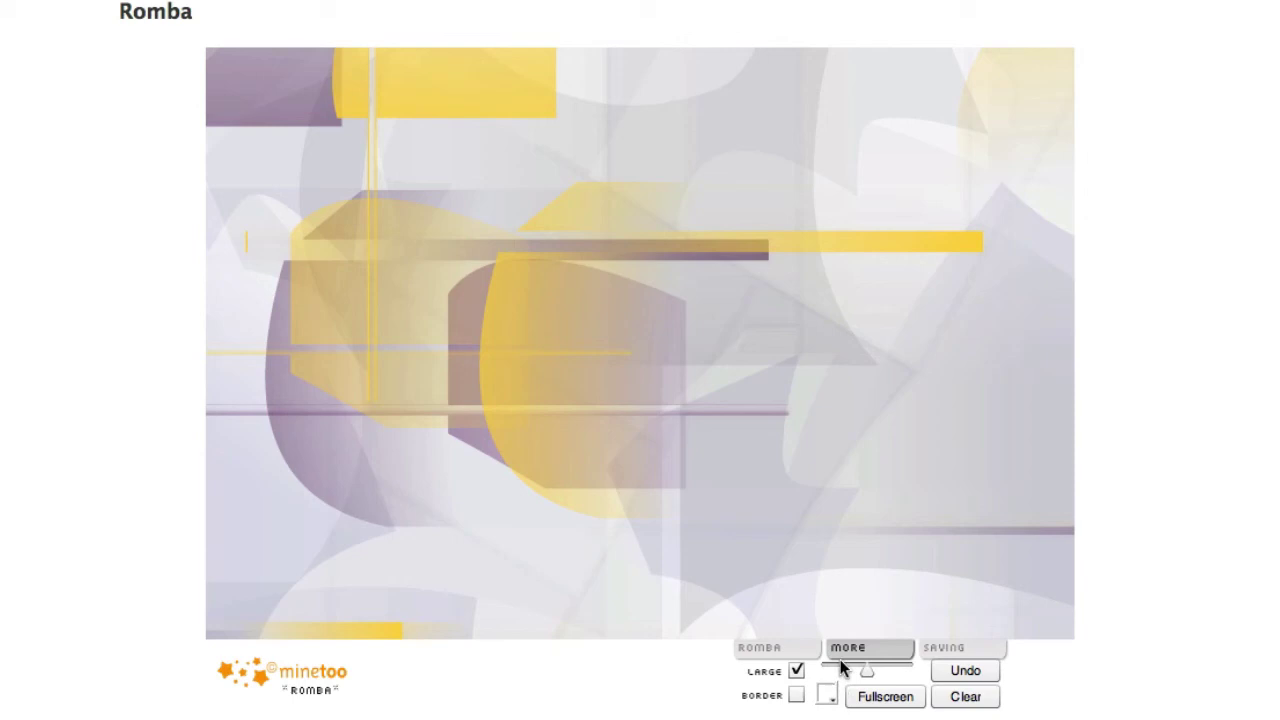
{"action": "left_click", "coordinate": [828, 694]}
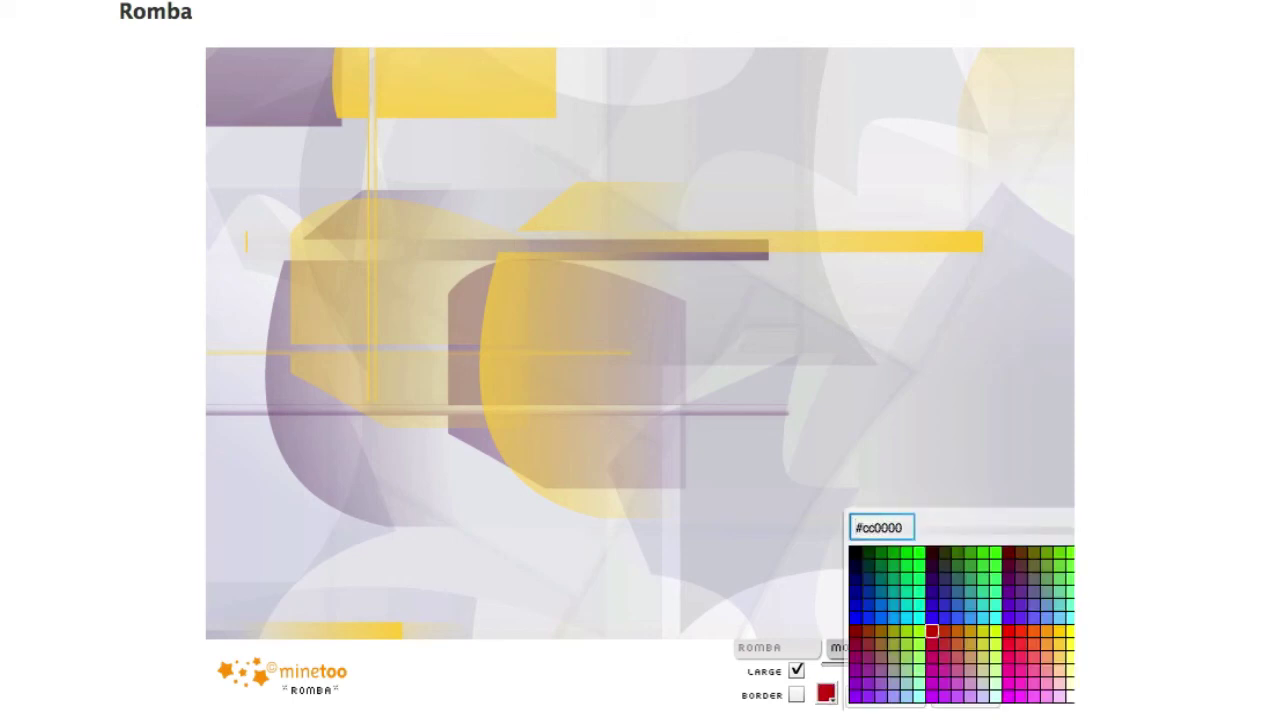
{"action": "left_click", "coordinate": [971, 589]}
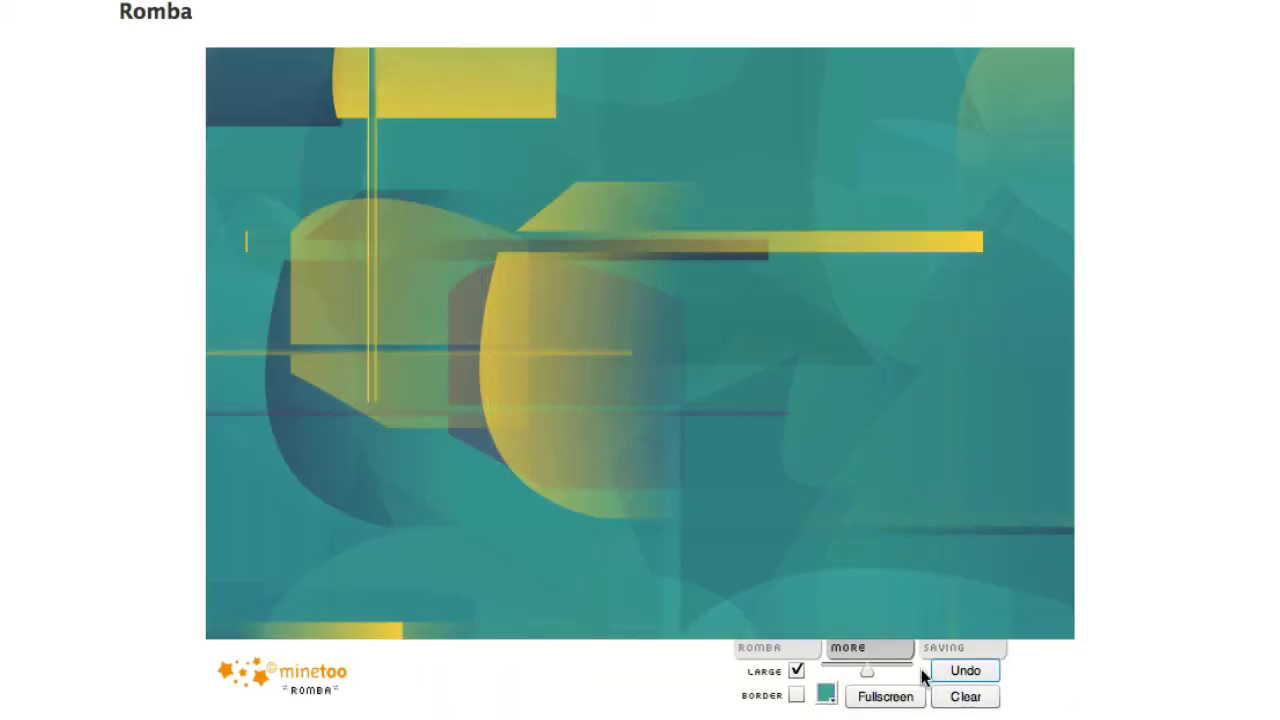
{"action": "left_click", "coordinate": [824, 694]}
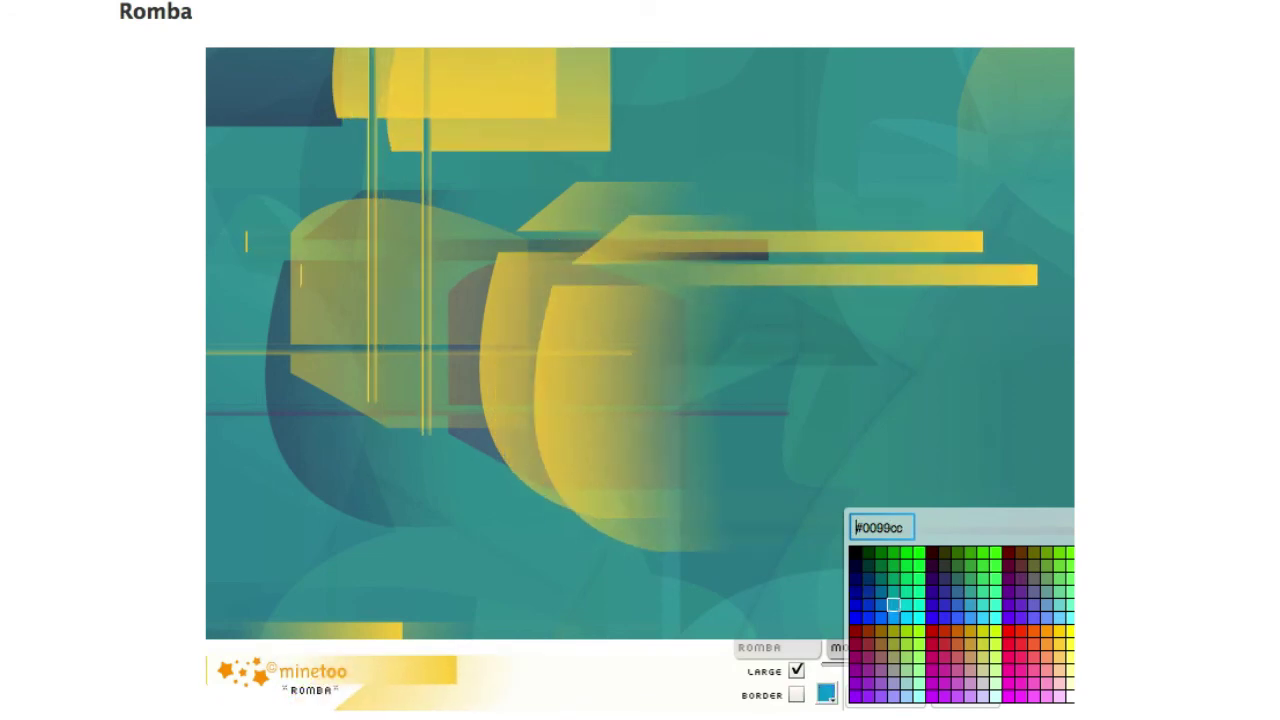
{"action": "left_click", "coordinate": [894, 604]}
{"action": "left_click", "coordinate": [826, 694]}
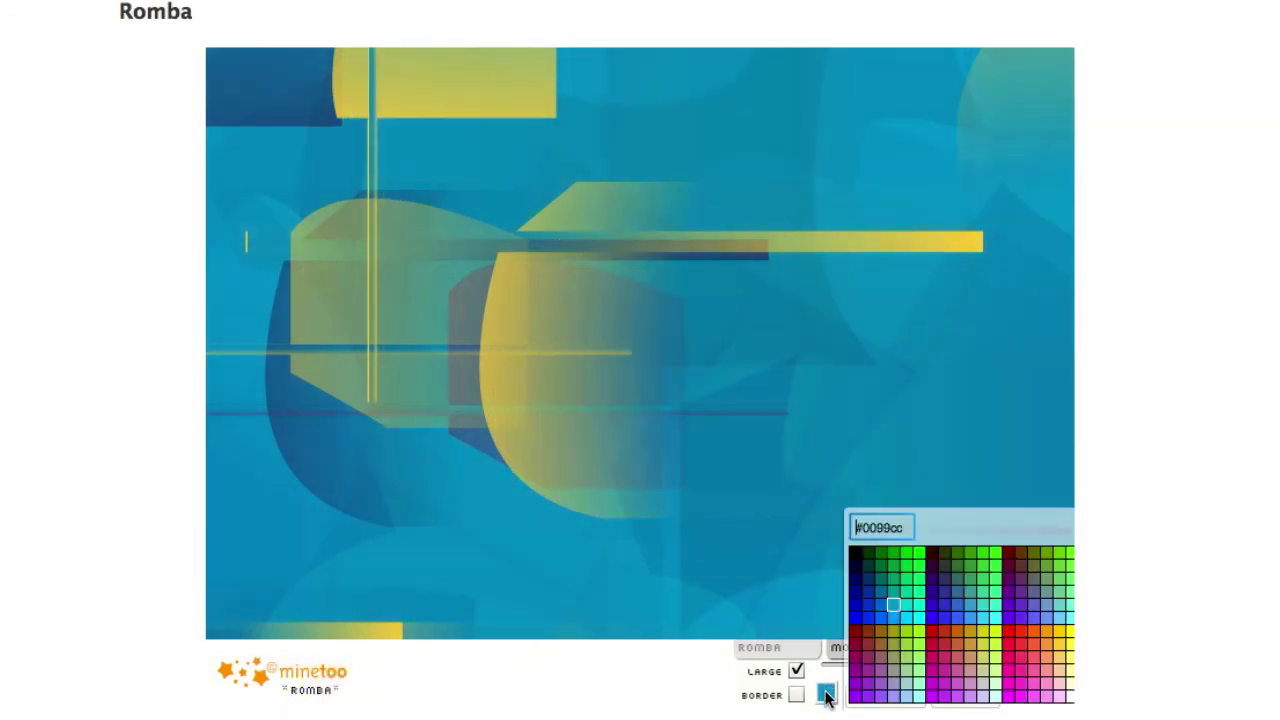